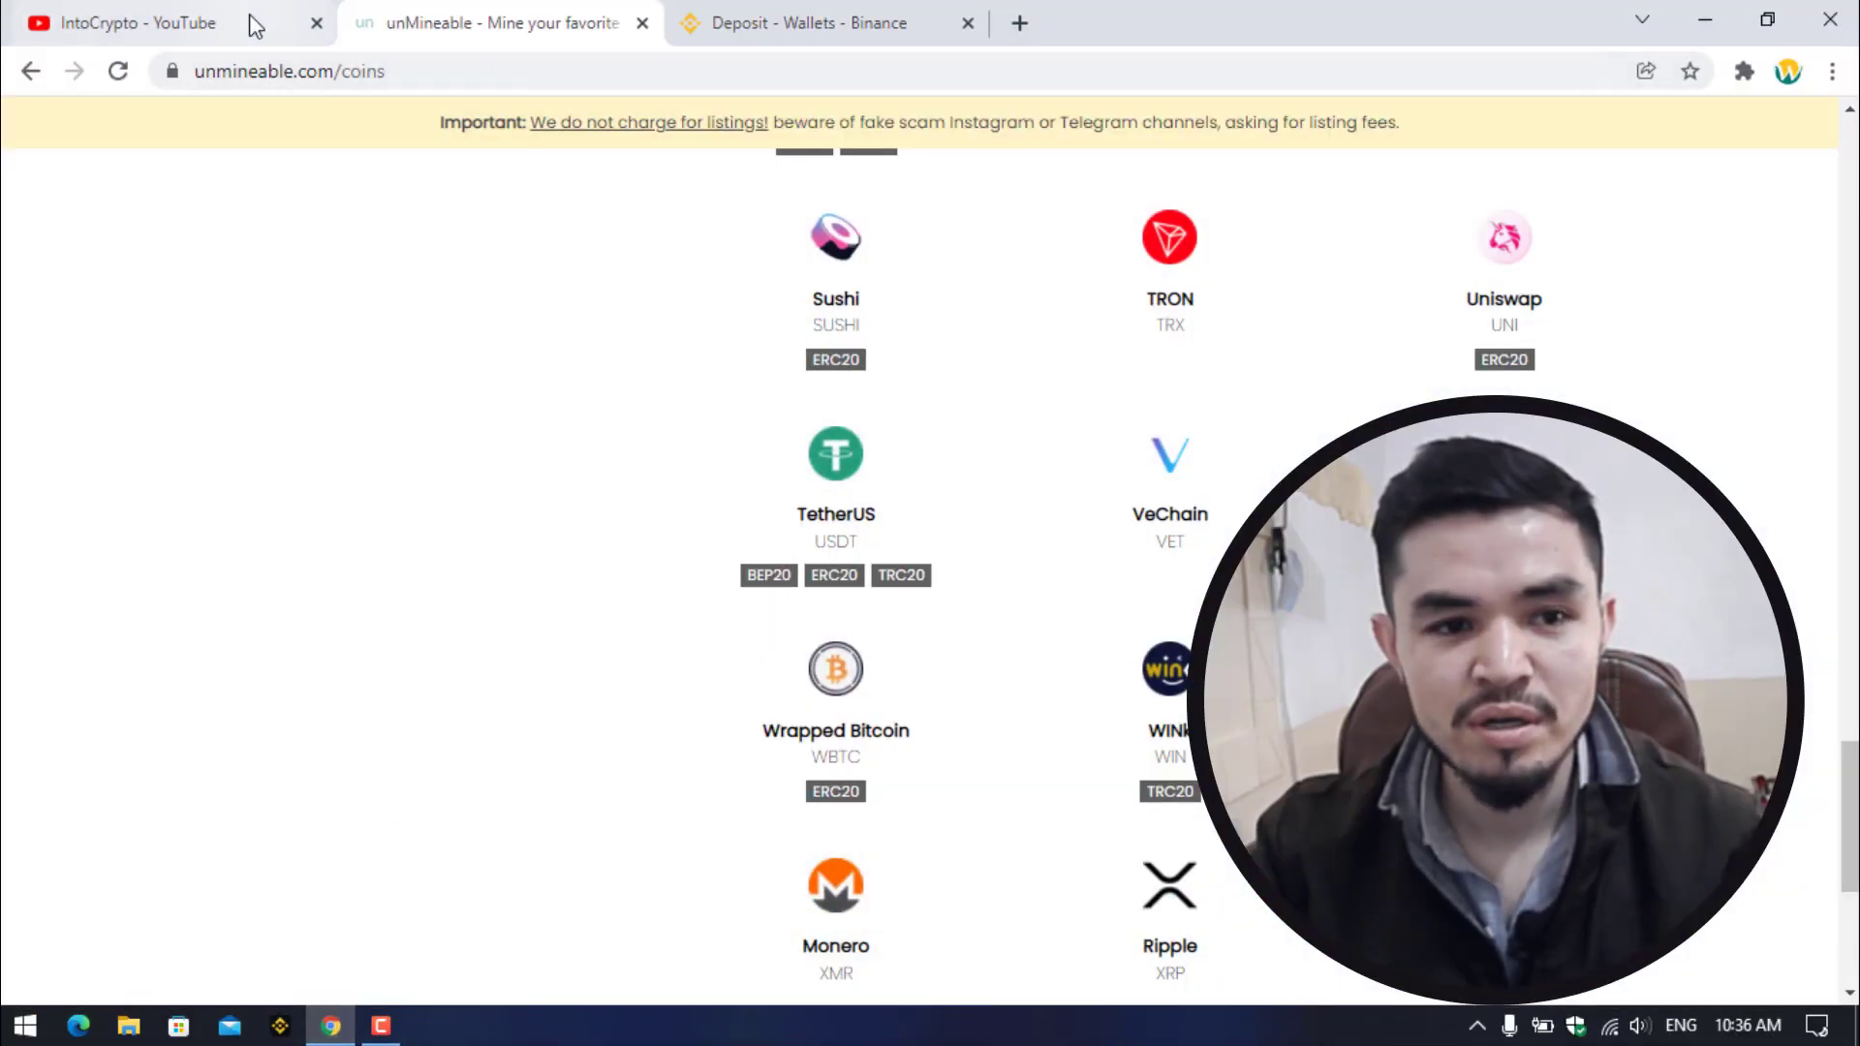
{"action": "left_click", "coordinate": [248, 13]}
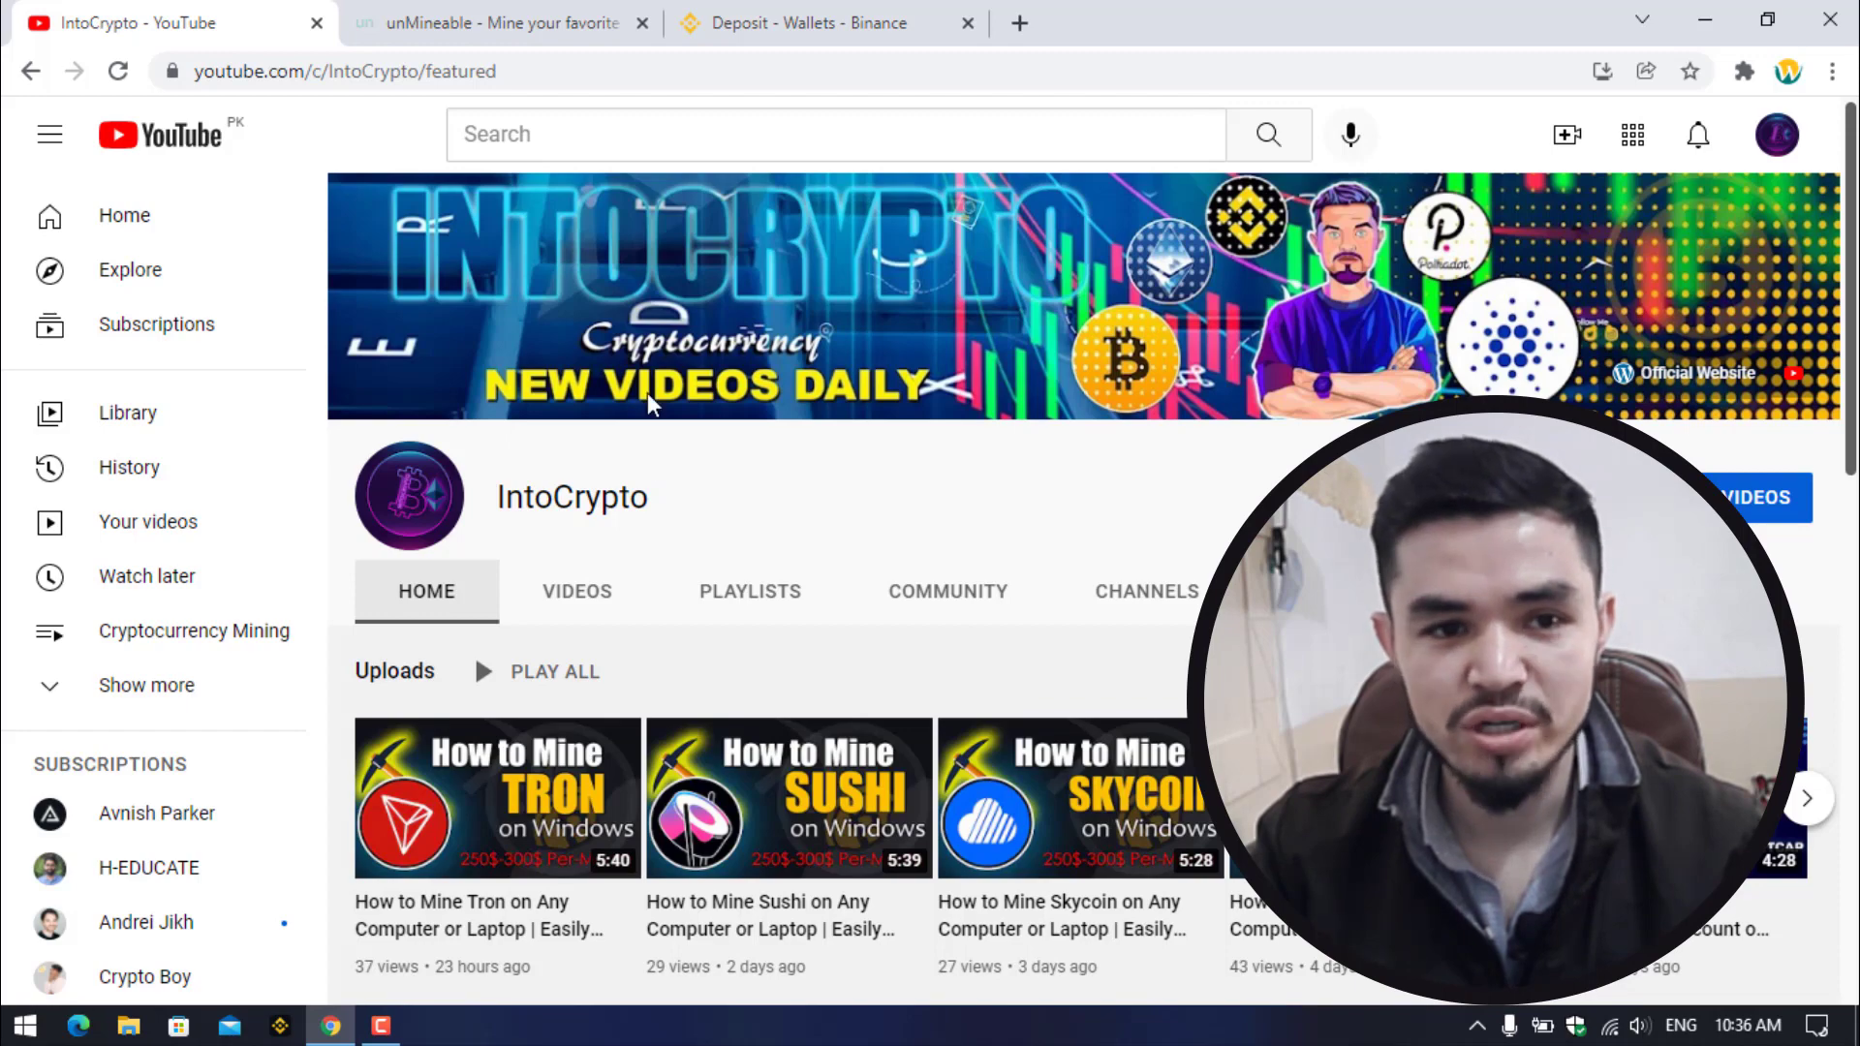
{"action": "left_click", "coordinate": [539, 21]}
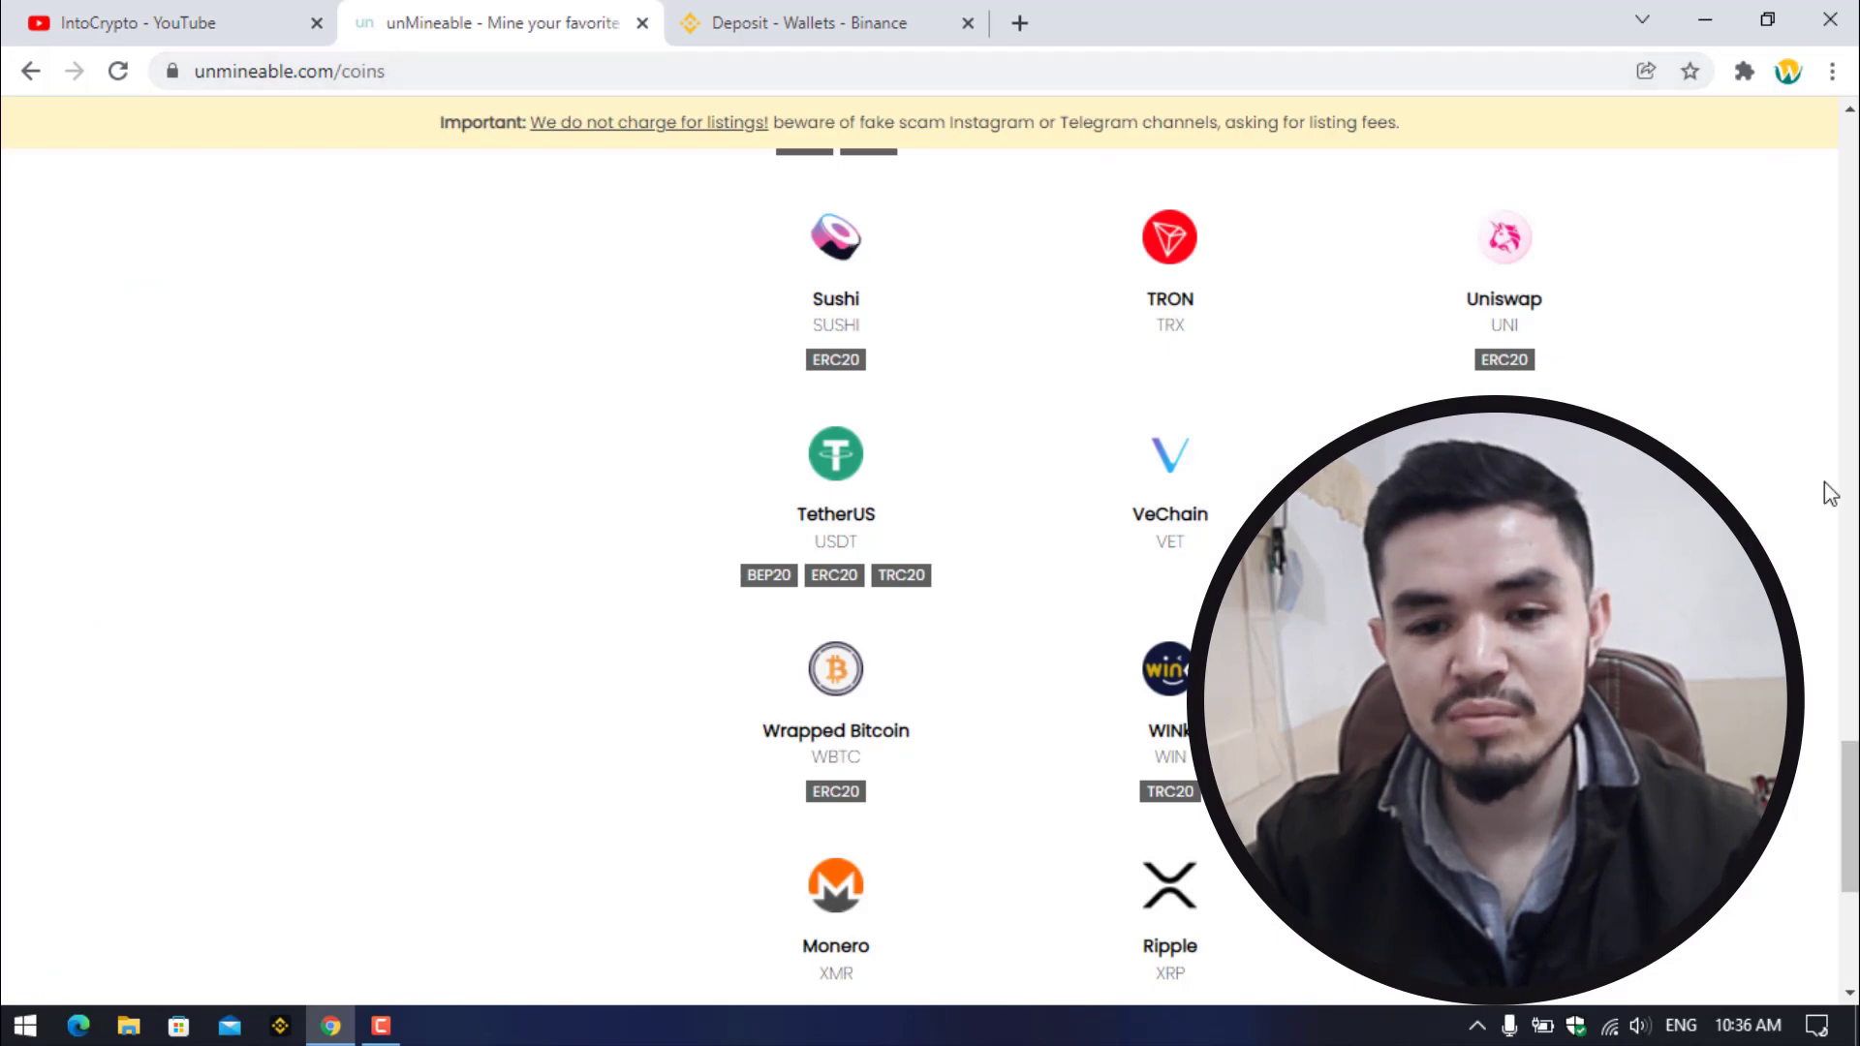
{"action": "scroll", "coordinate": [849, 384], "scroll_direction": "down", "scroll_amount": 2}
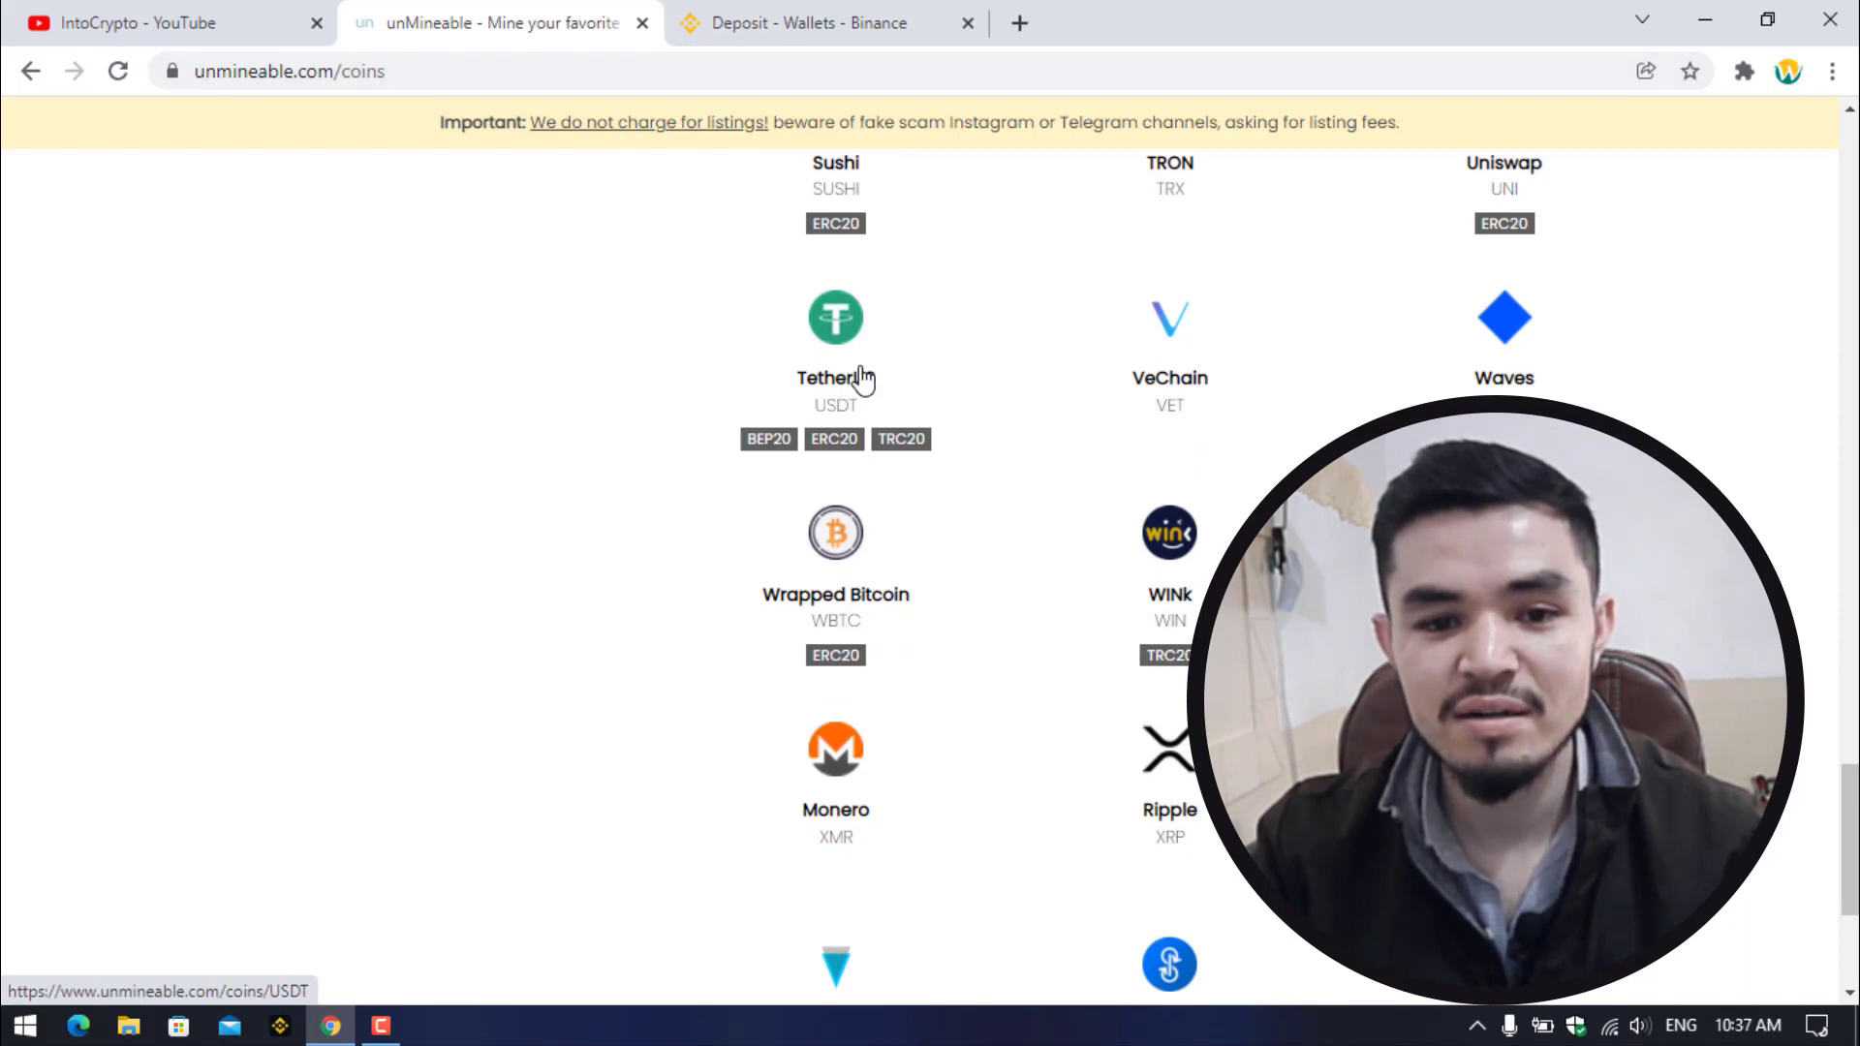
{"action": "scroll", "coordinate": [857, 383], "scroll_direction": "up", "scroll_amount": 2}
{"action": "scroll", "coordinate": [825, 506], "scroll_direction": "down", "scroll_amount": 2}
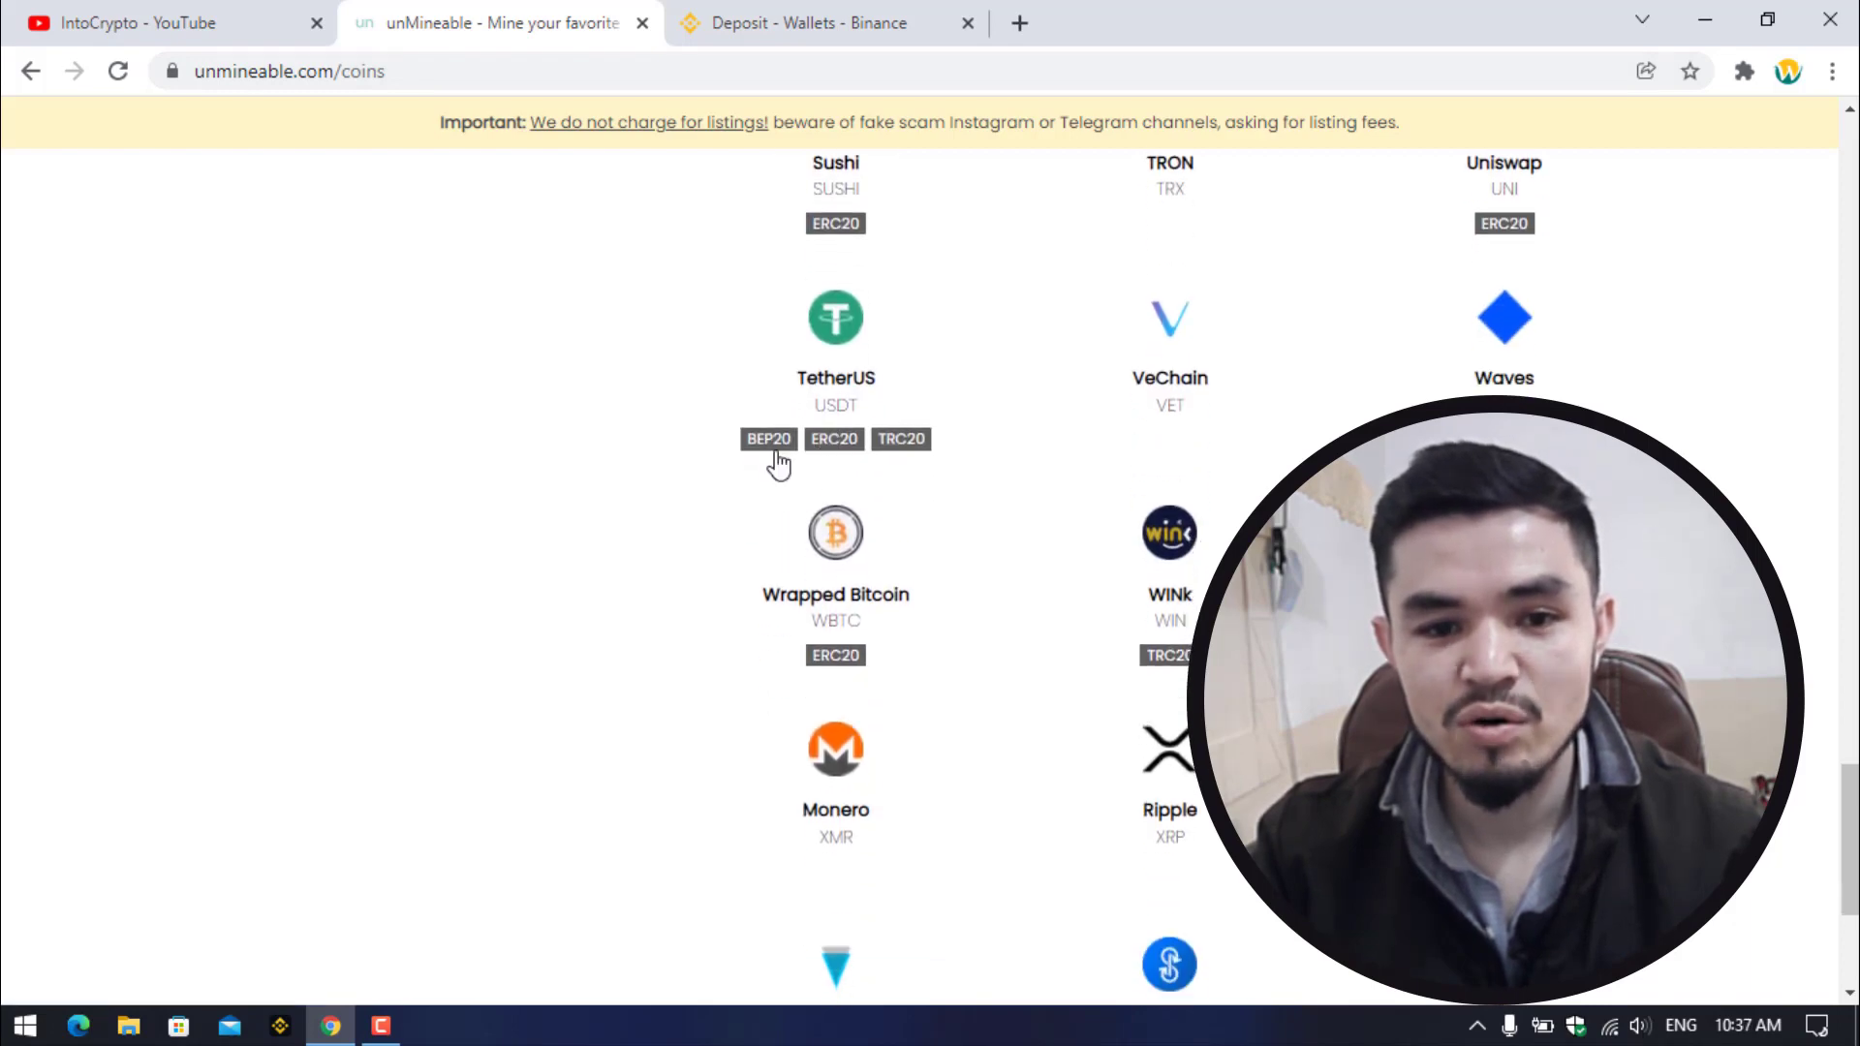
{"action": "mouse_move", "coordinate": [777, 447]}
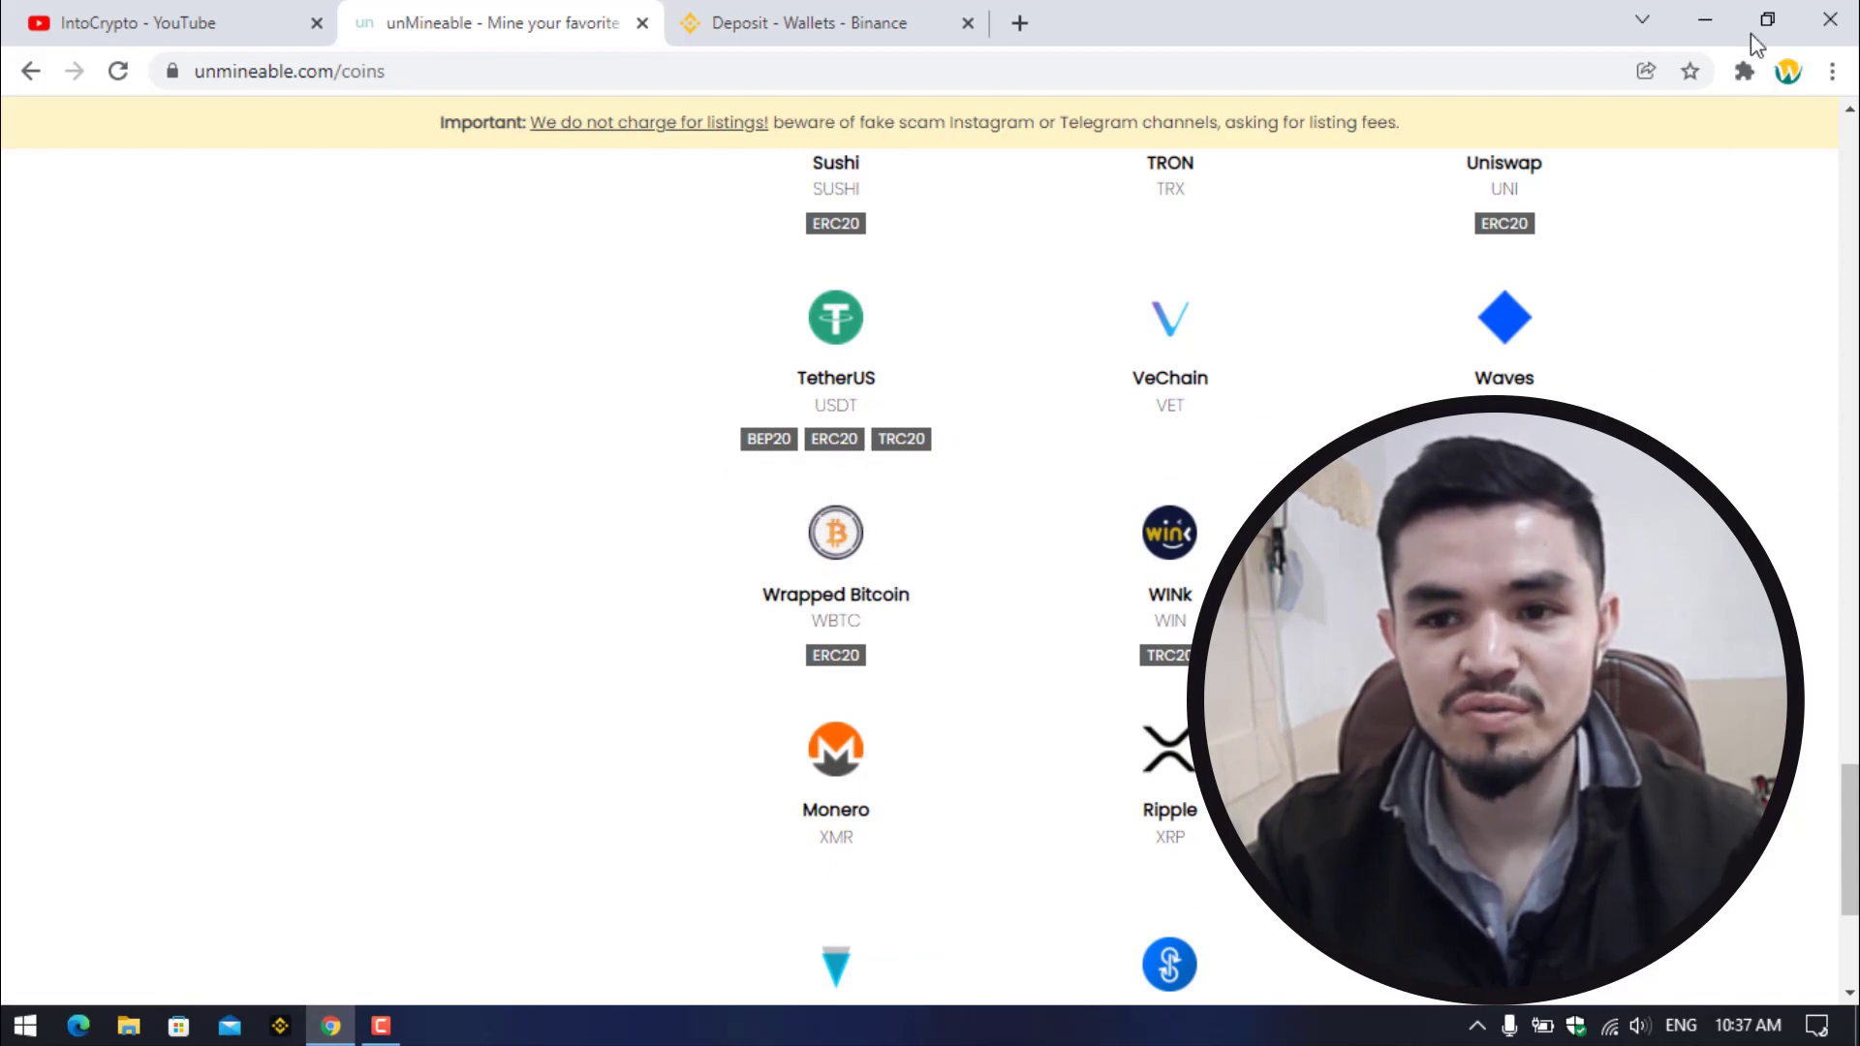
Minimize Chrome, make a new desktop folder named USDT, and launch Windows Security
{"action": "left_click", "coordinate": [1718, 9]}
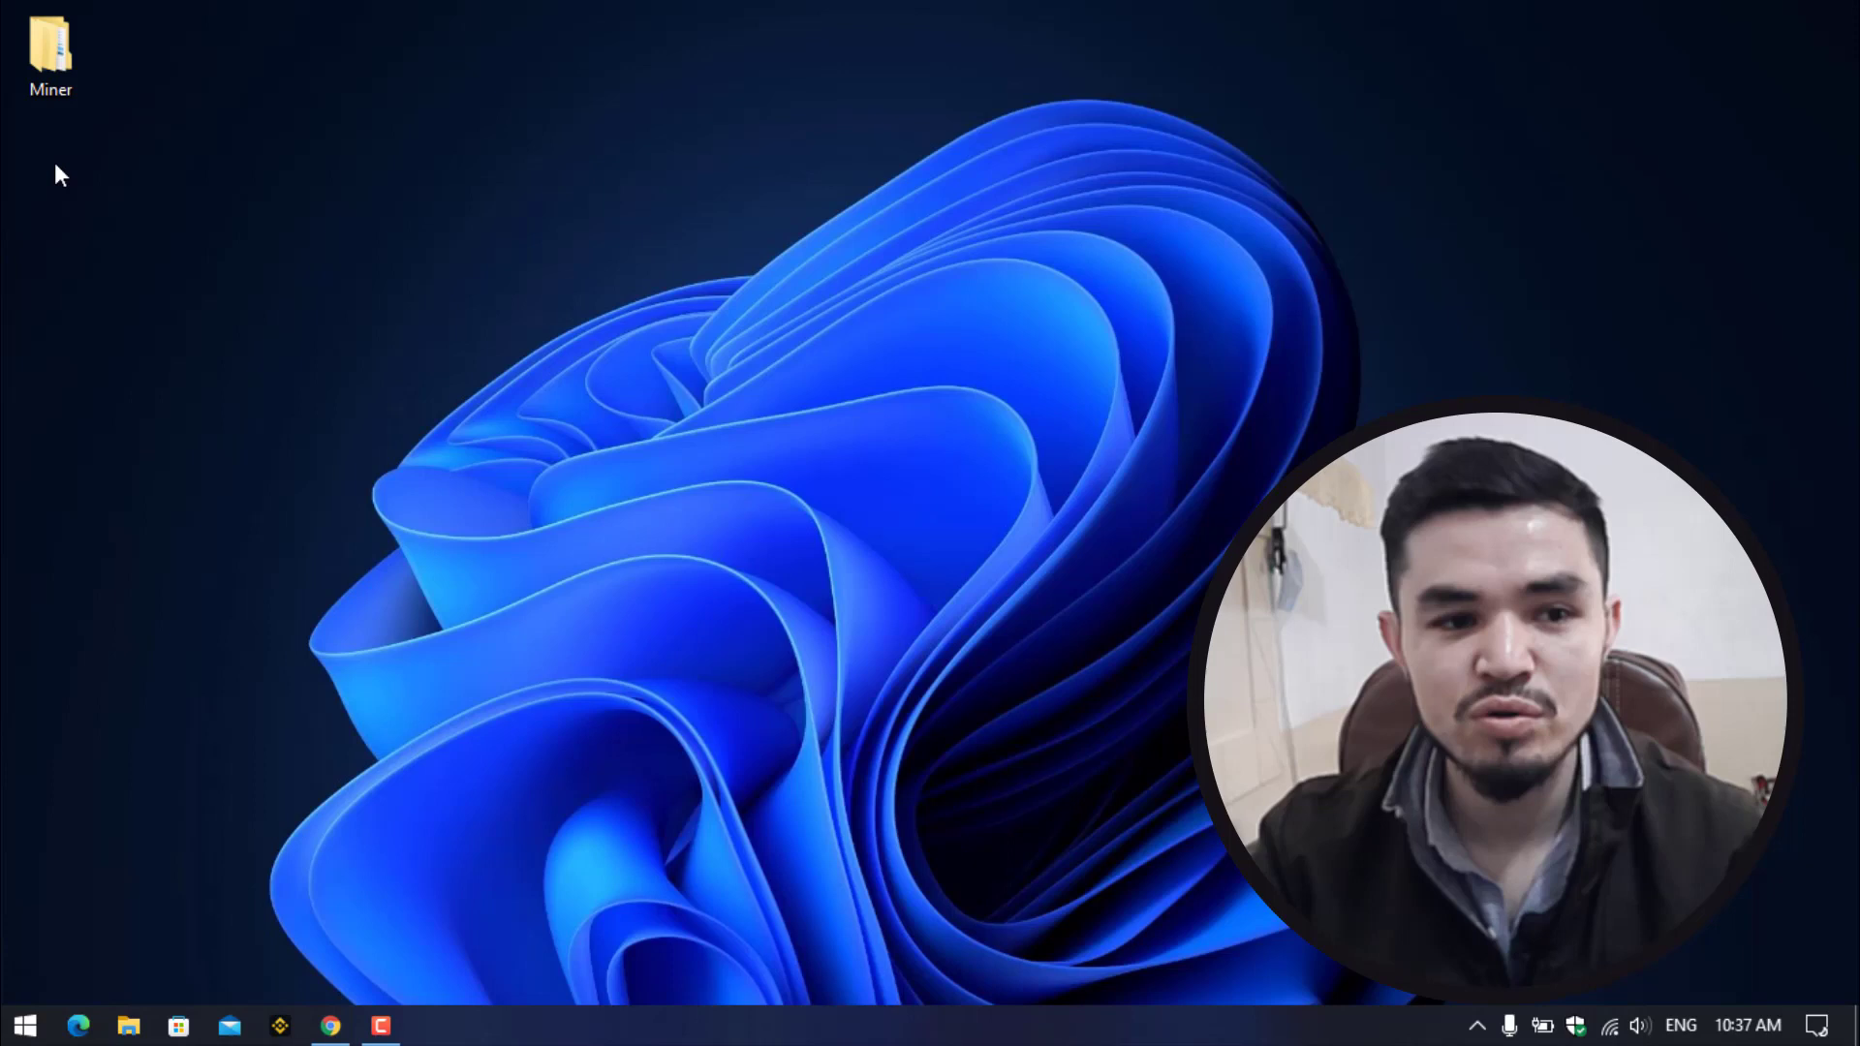
{"action": "right_click", "coordinate": [55, 163]}
{"action": "mouse_move", "coordinate": [212, 426]}
{"action": "left_click", "coordinate": [469, 423]}
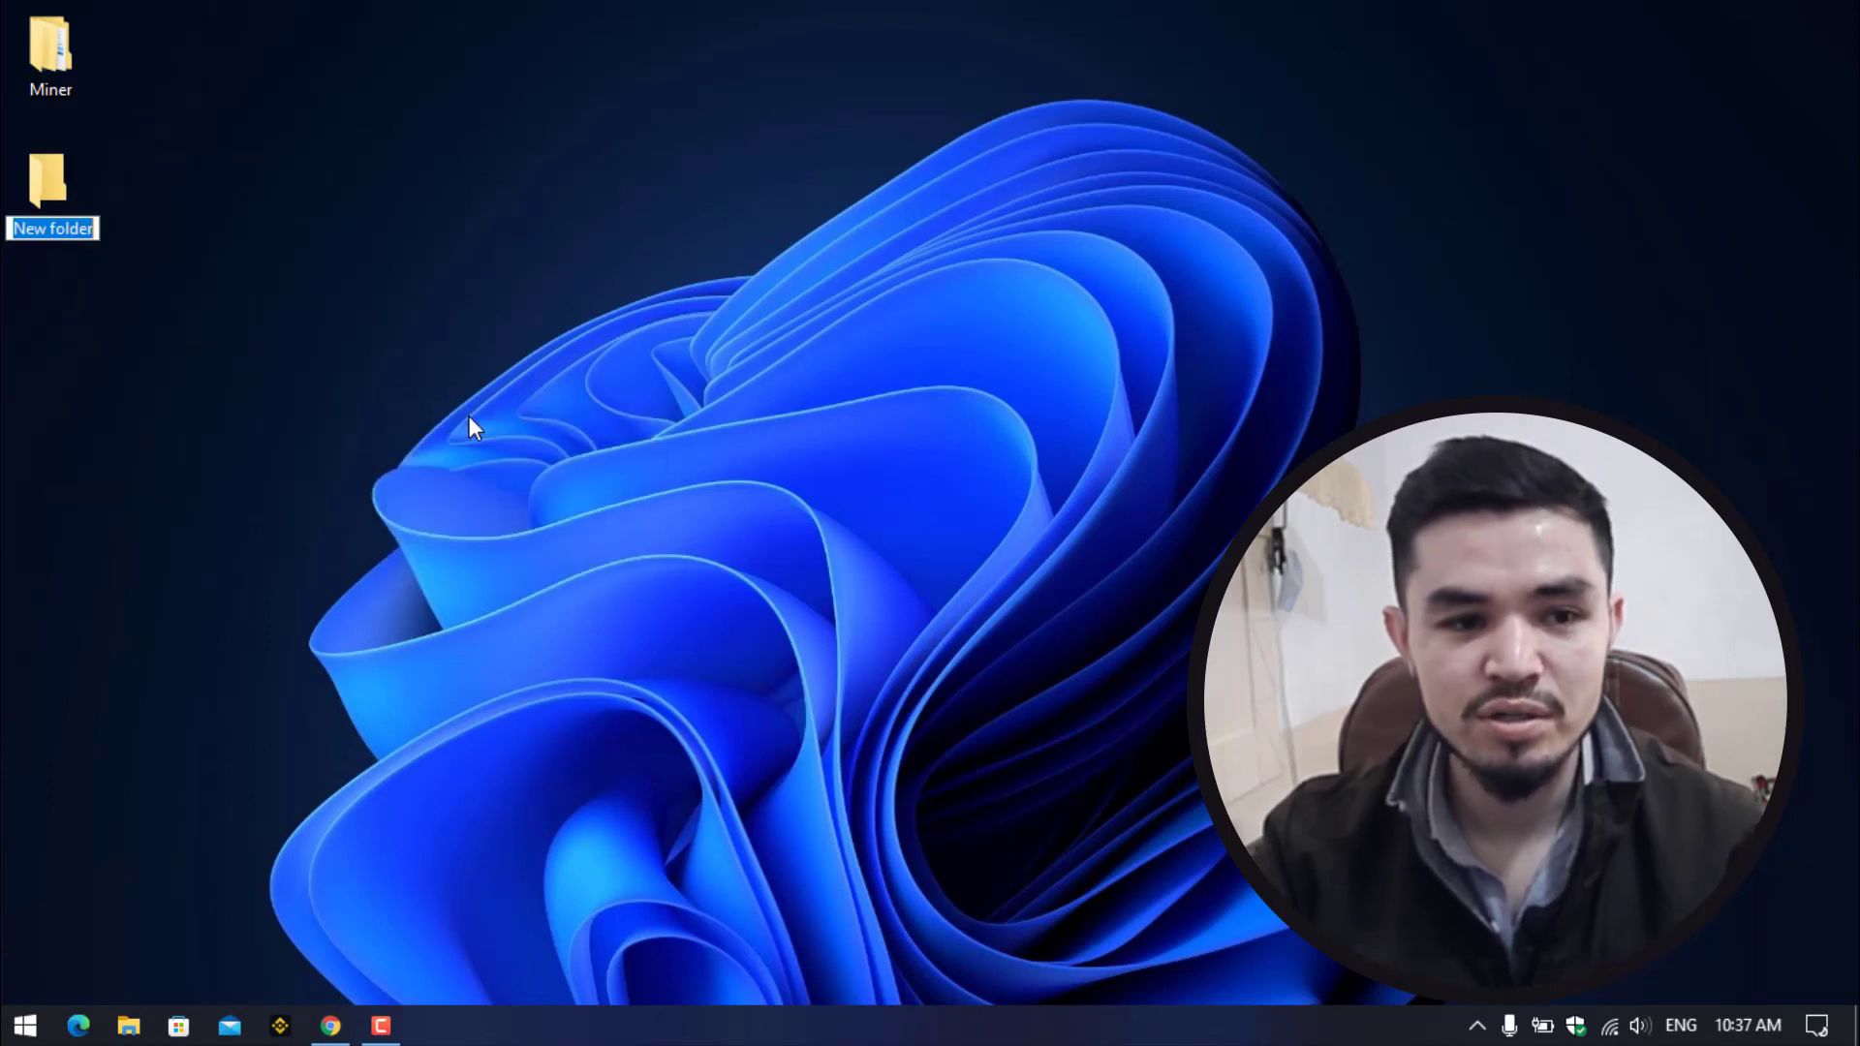
{"action": "type", "text": "USDT"}
{"action": "key", "text": "Return"}
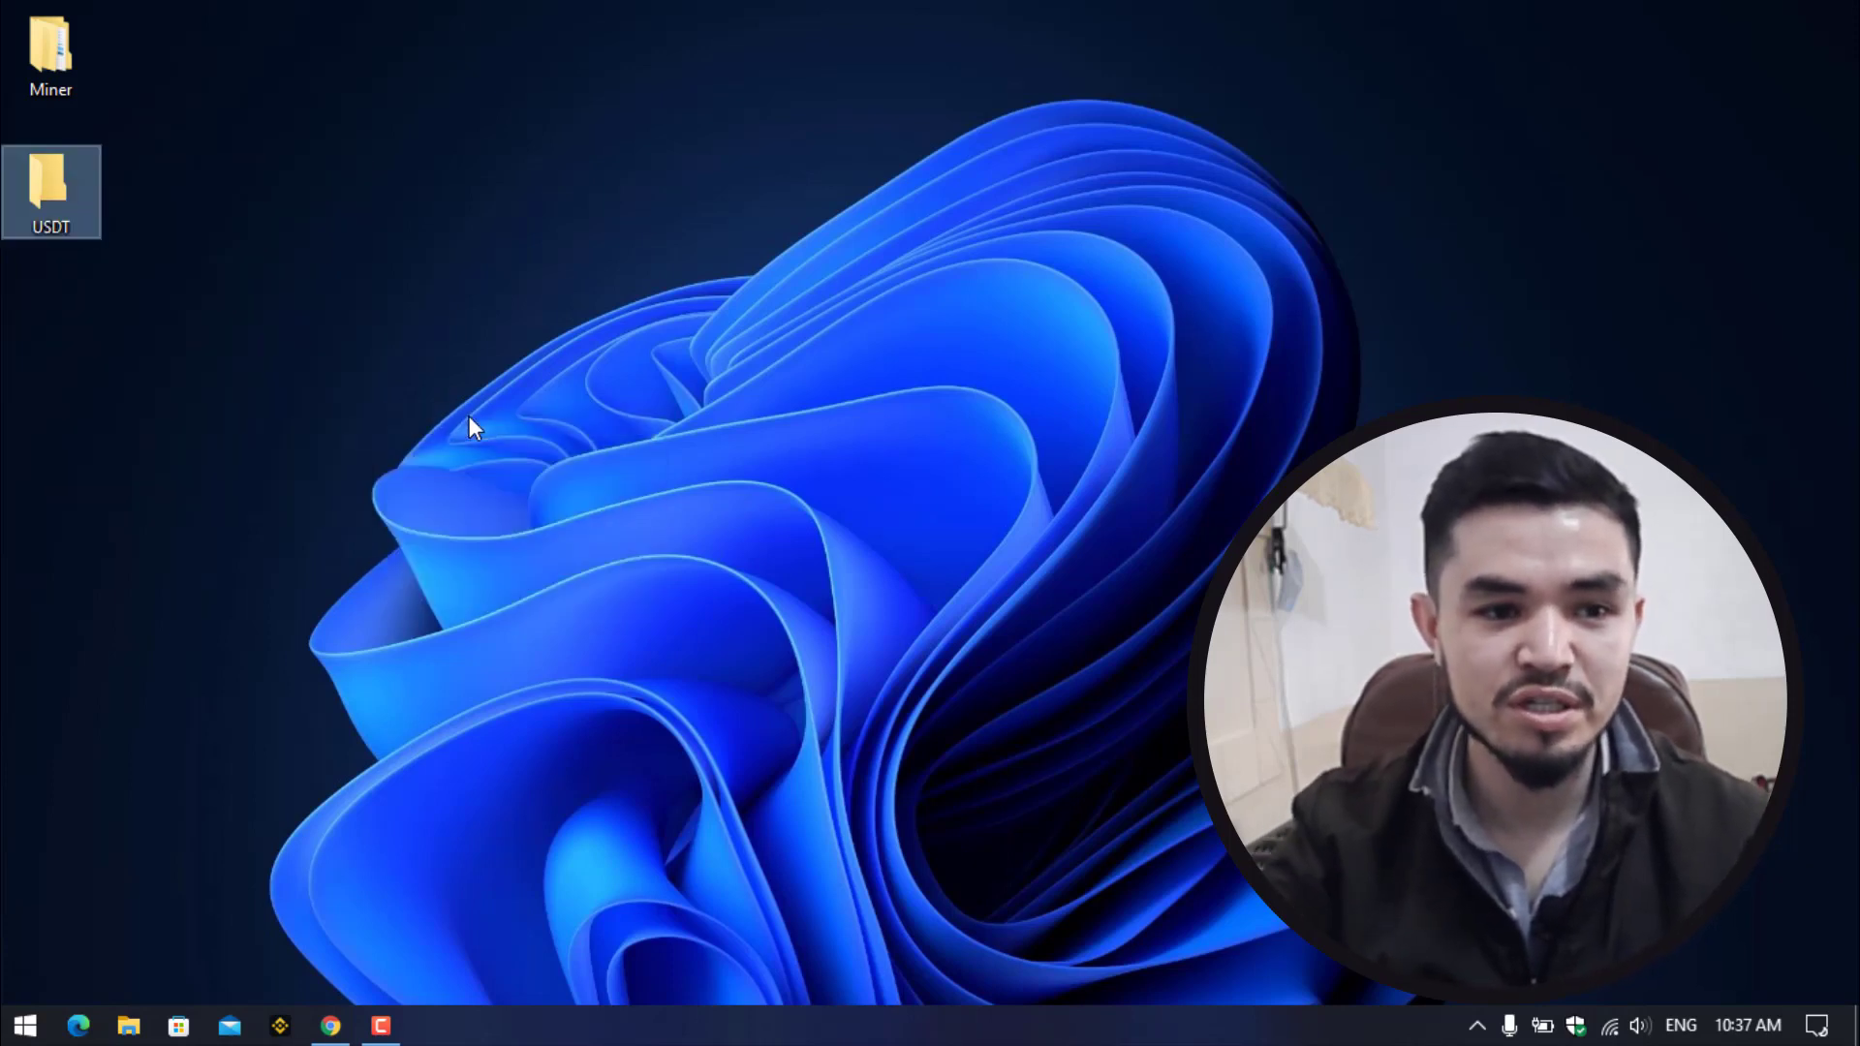
{"action": "left_click", "coordinate": [1151, 640]}
{"action": "left_click", "coordinate": [1575, 1025]}
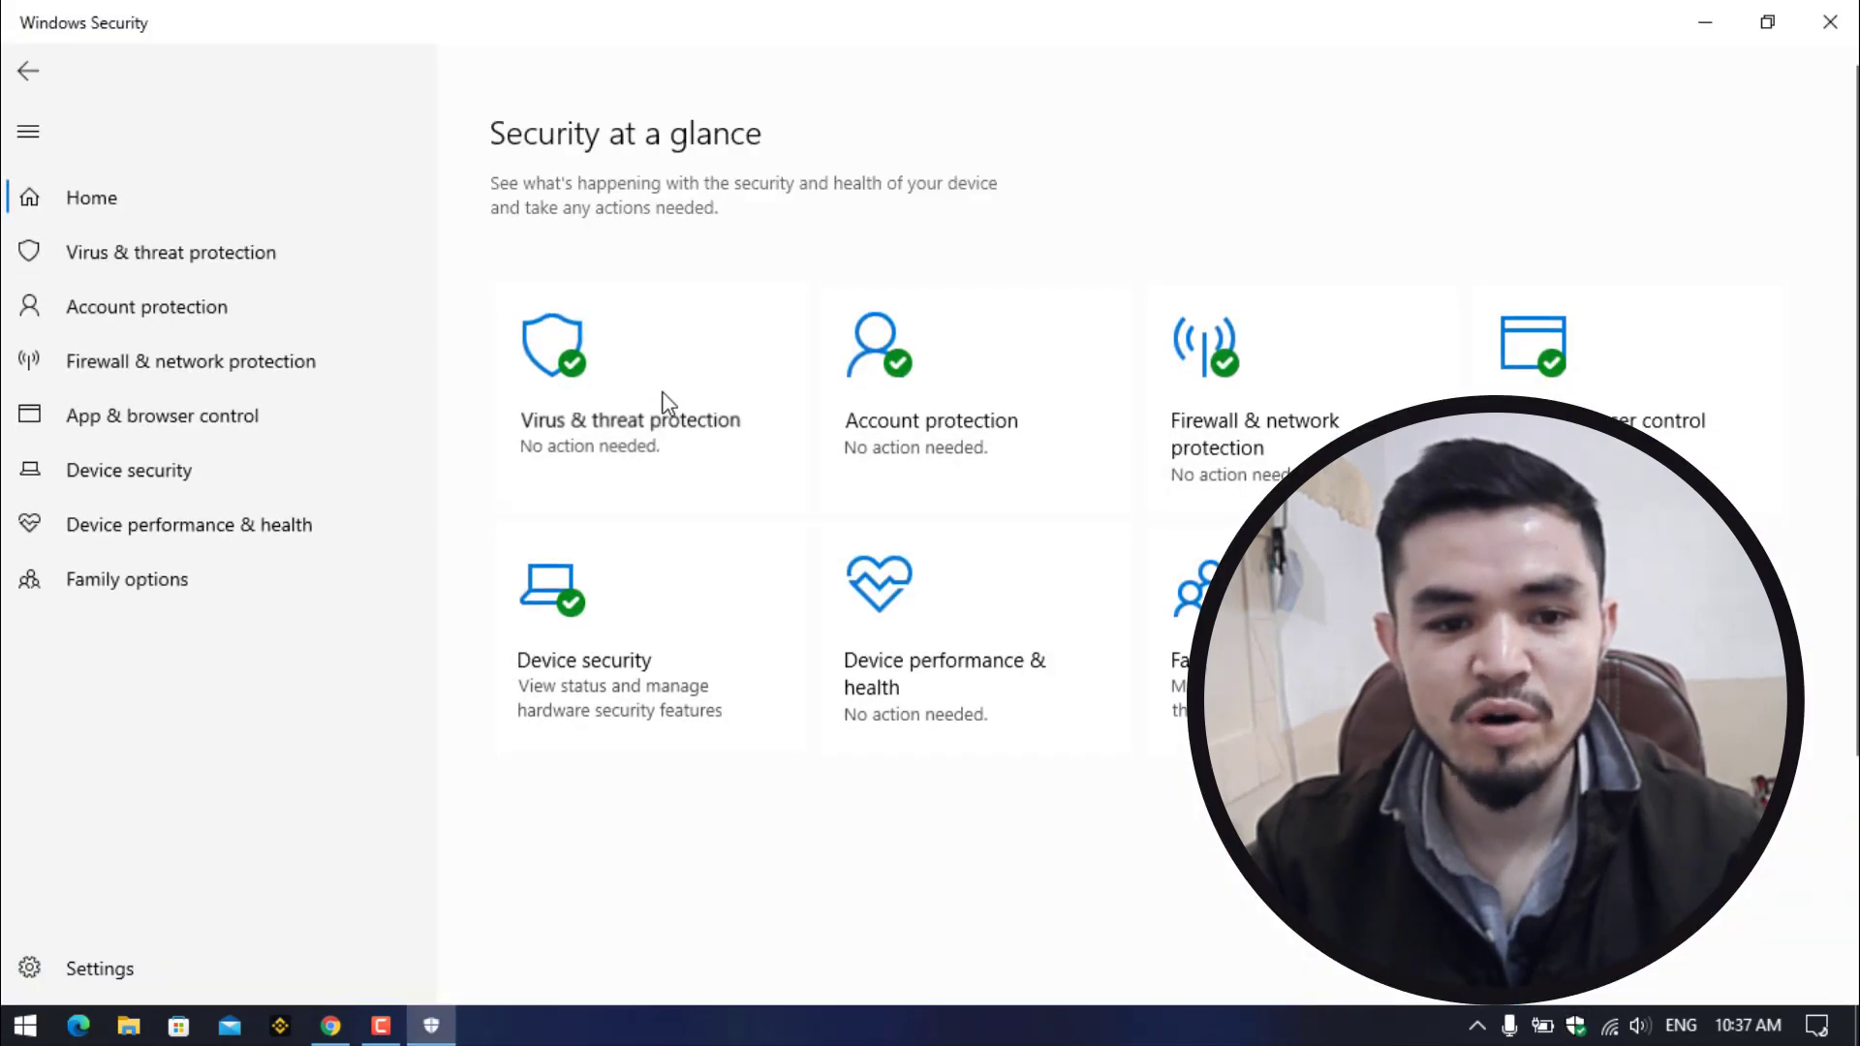
Go to Virus & threat protection settings and open Add or remove exclusions
{"action": "left_click", "coordinate": [665, 403]}
{"action": "scroll", "coordinate": [662, 407], "scroll_direction": "down", "scroll_amount": 3}
{"action": "left_click", "coordinate": [602, 494]}
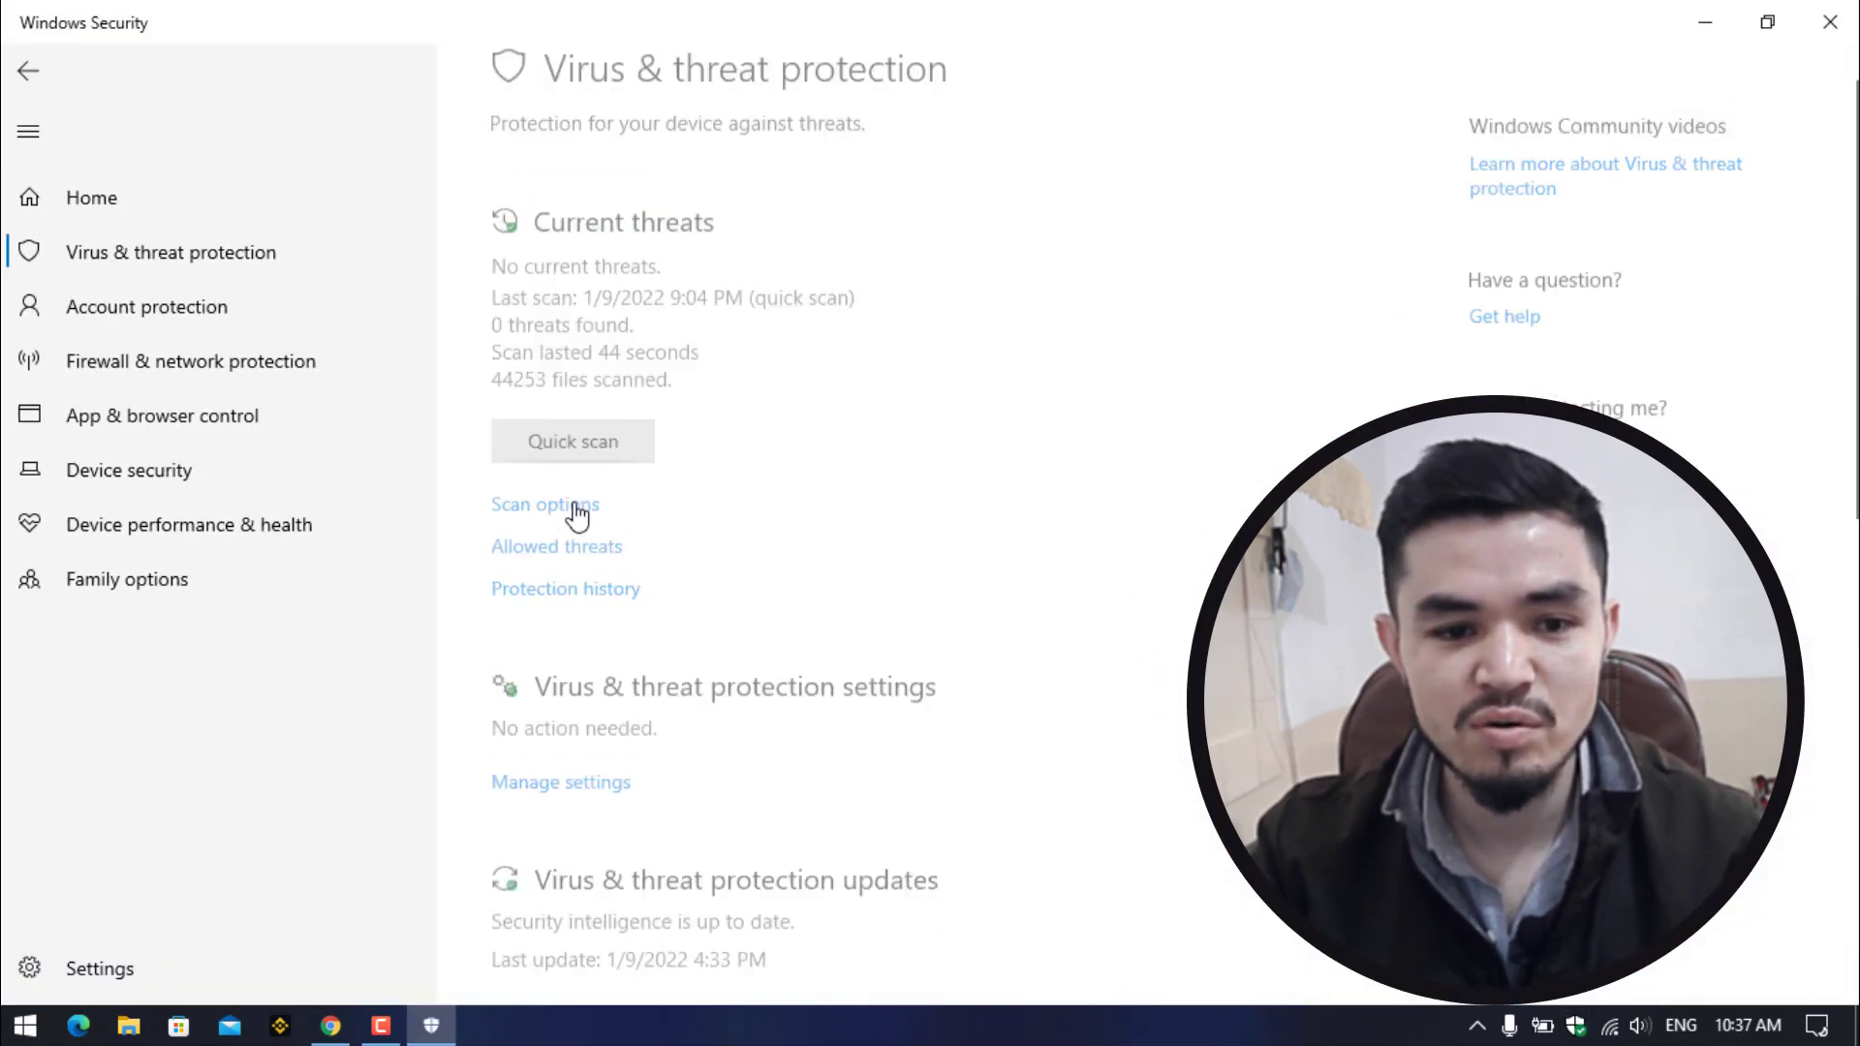
{"action": "scroll", "coordinate": [591, 504], "scroll_direction": "down", "scroll_amount": 5}
{"action": "scroll", "coordinate": [647, 681], "scroll_direction": "down", "scroll_amount": 3}
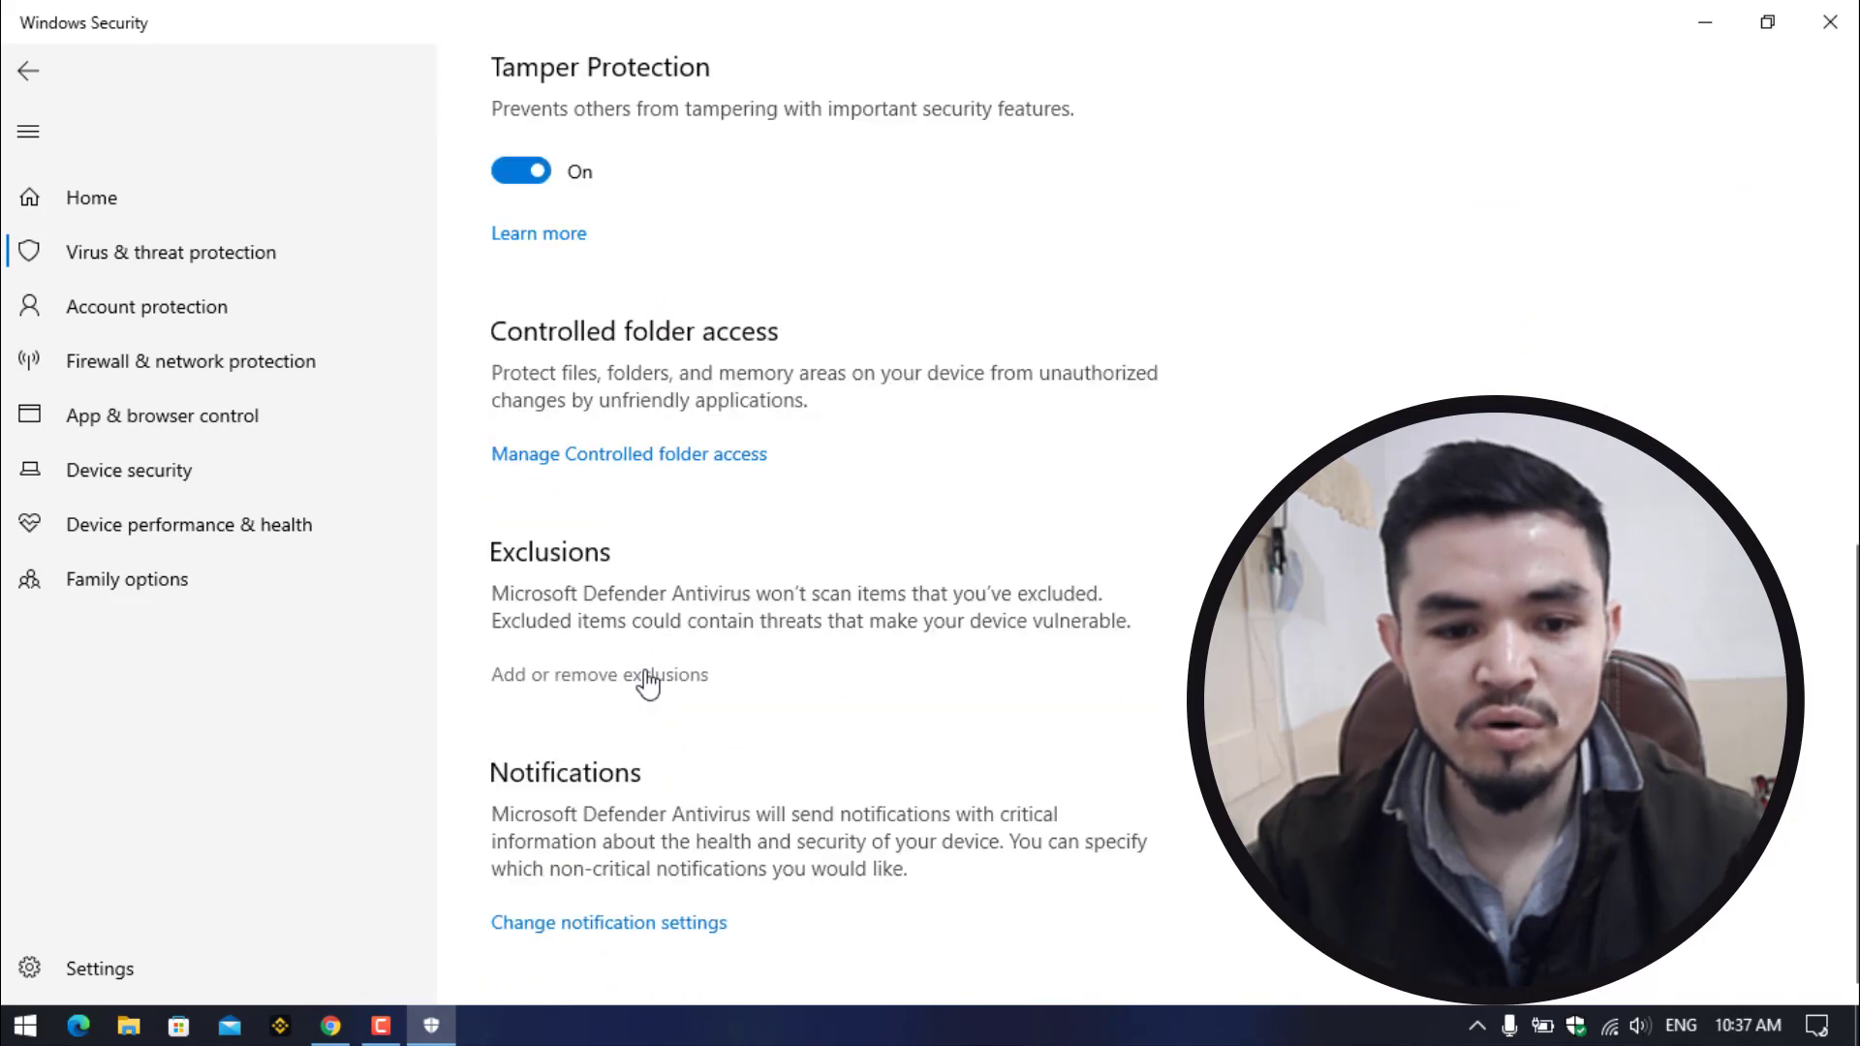
{"action": "left_click", "coordinate": [647, 681]}
Add the Desktop\USDT folder as a Defender exclusion and close Windows Security
{"action": "left_click", "coordinate": [607, 329]}
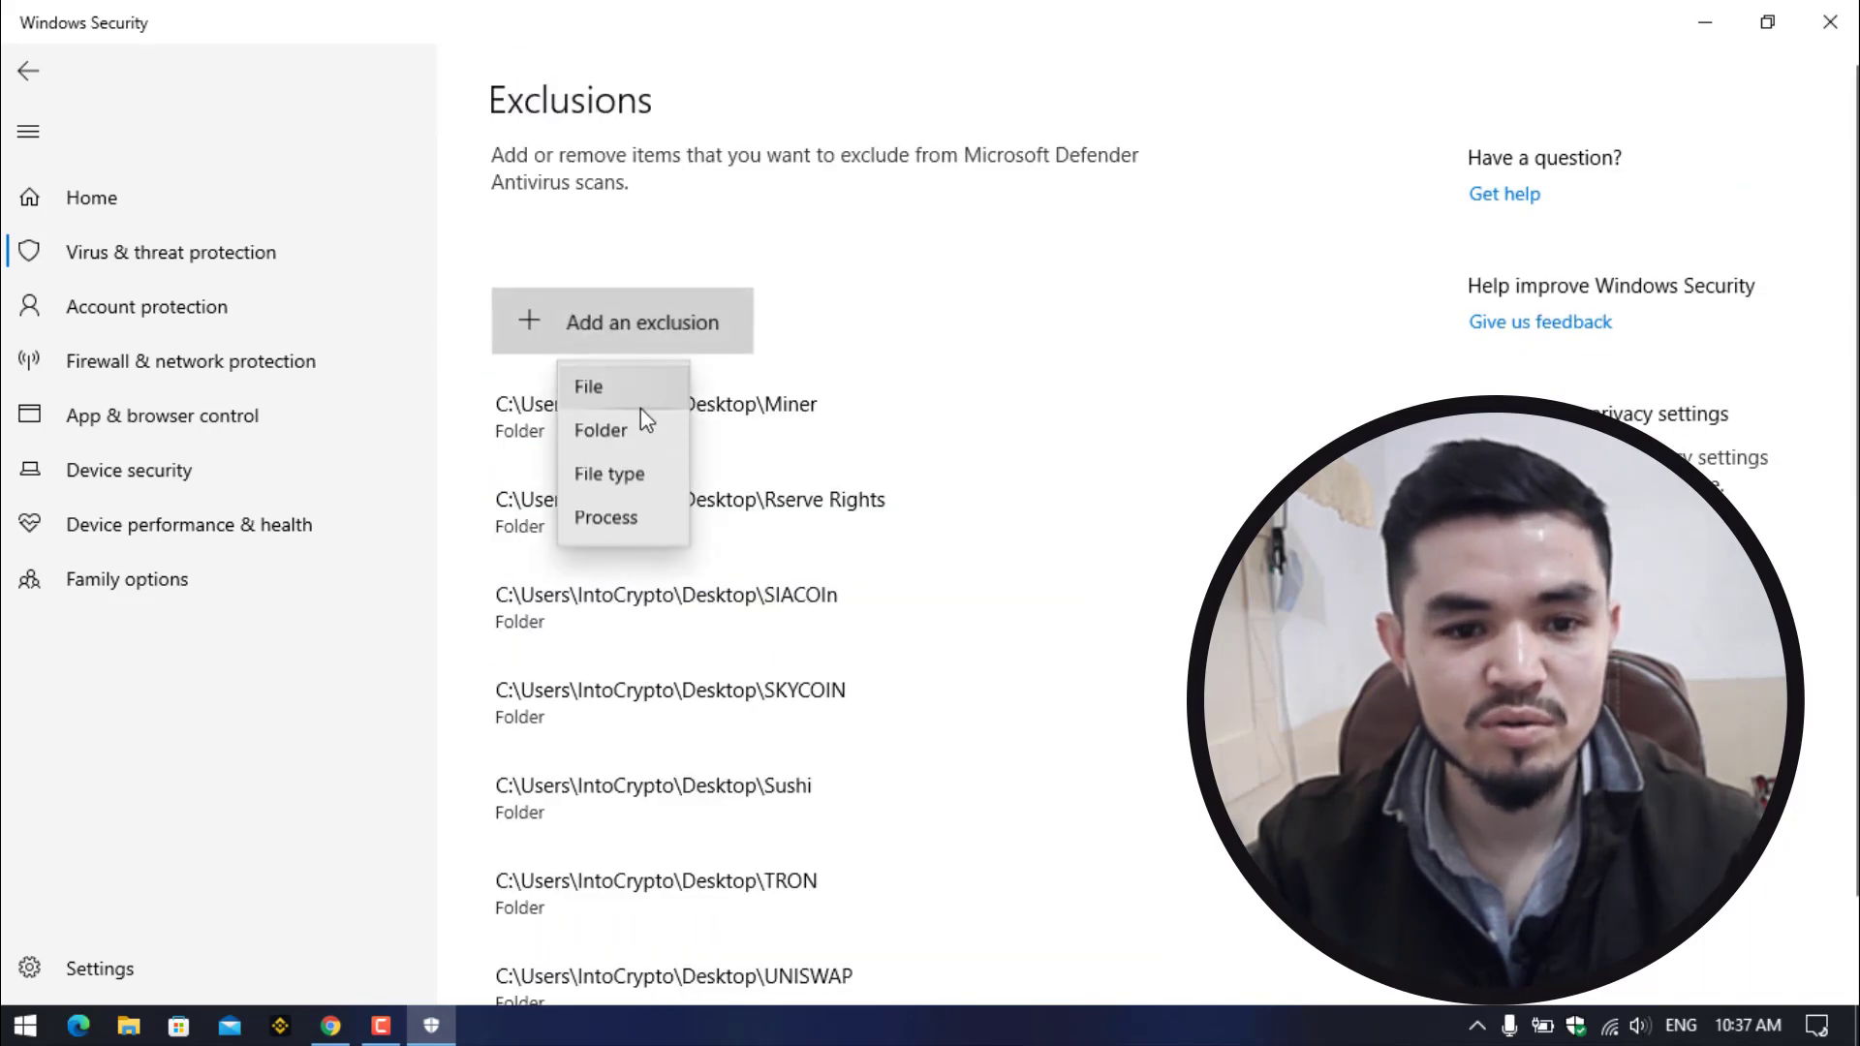
{"action": "left_click", "coordinate": [635, 428]}
{"action": "left_click", "coordinate": [112, 157]}
{"action": "left_click", "coordinate": [352, 236]}
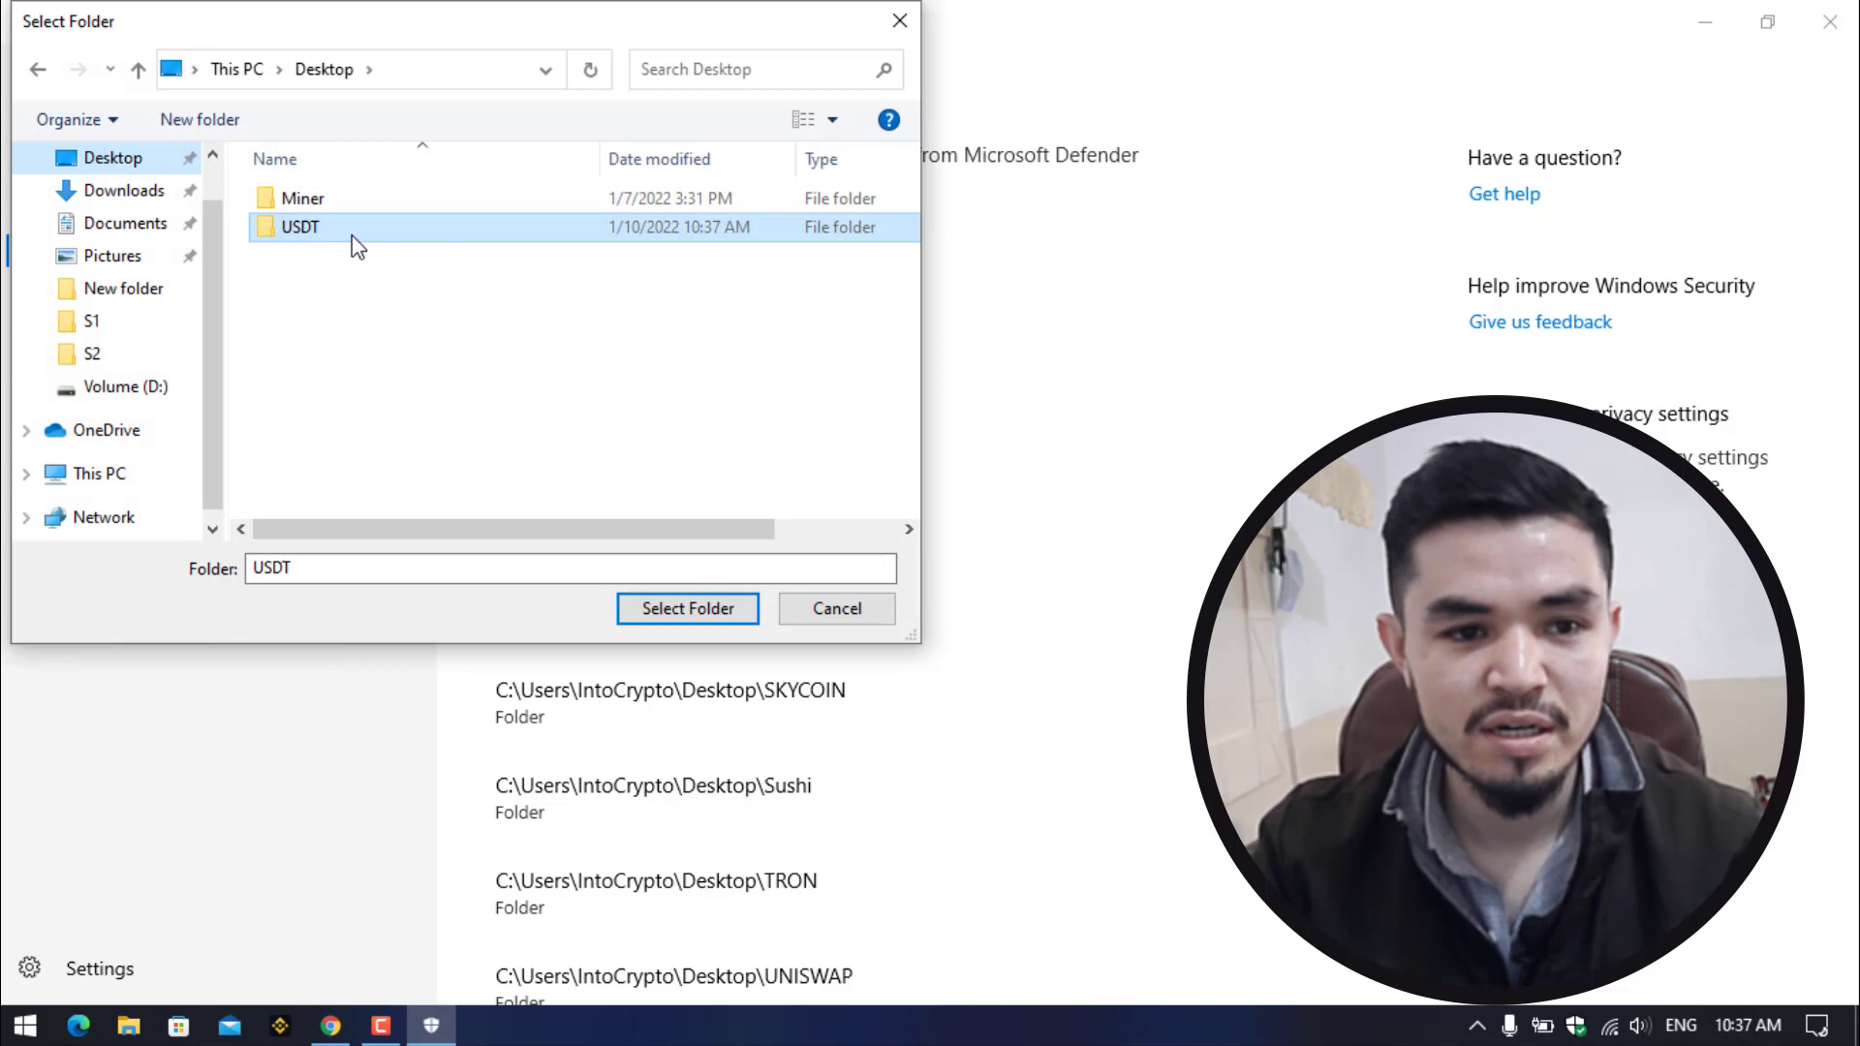
{"action": "double_click", "coordinate": [352, 235]}
{"action": "key", "text": "Return"}
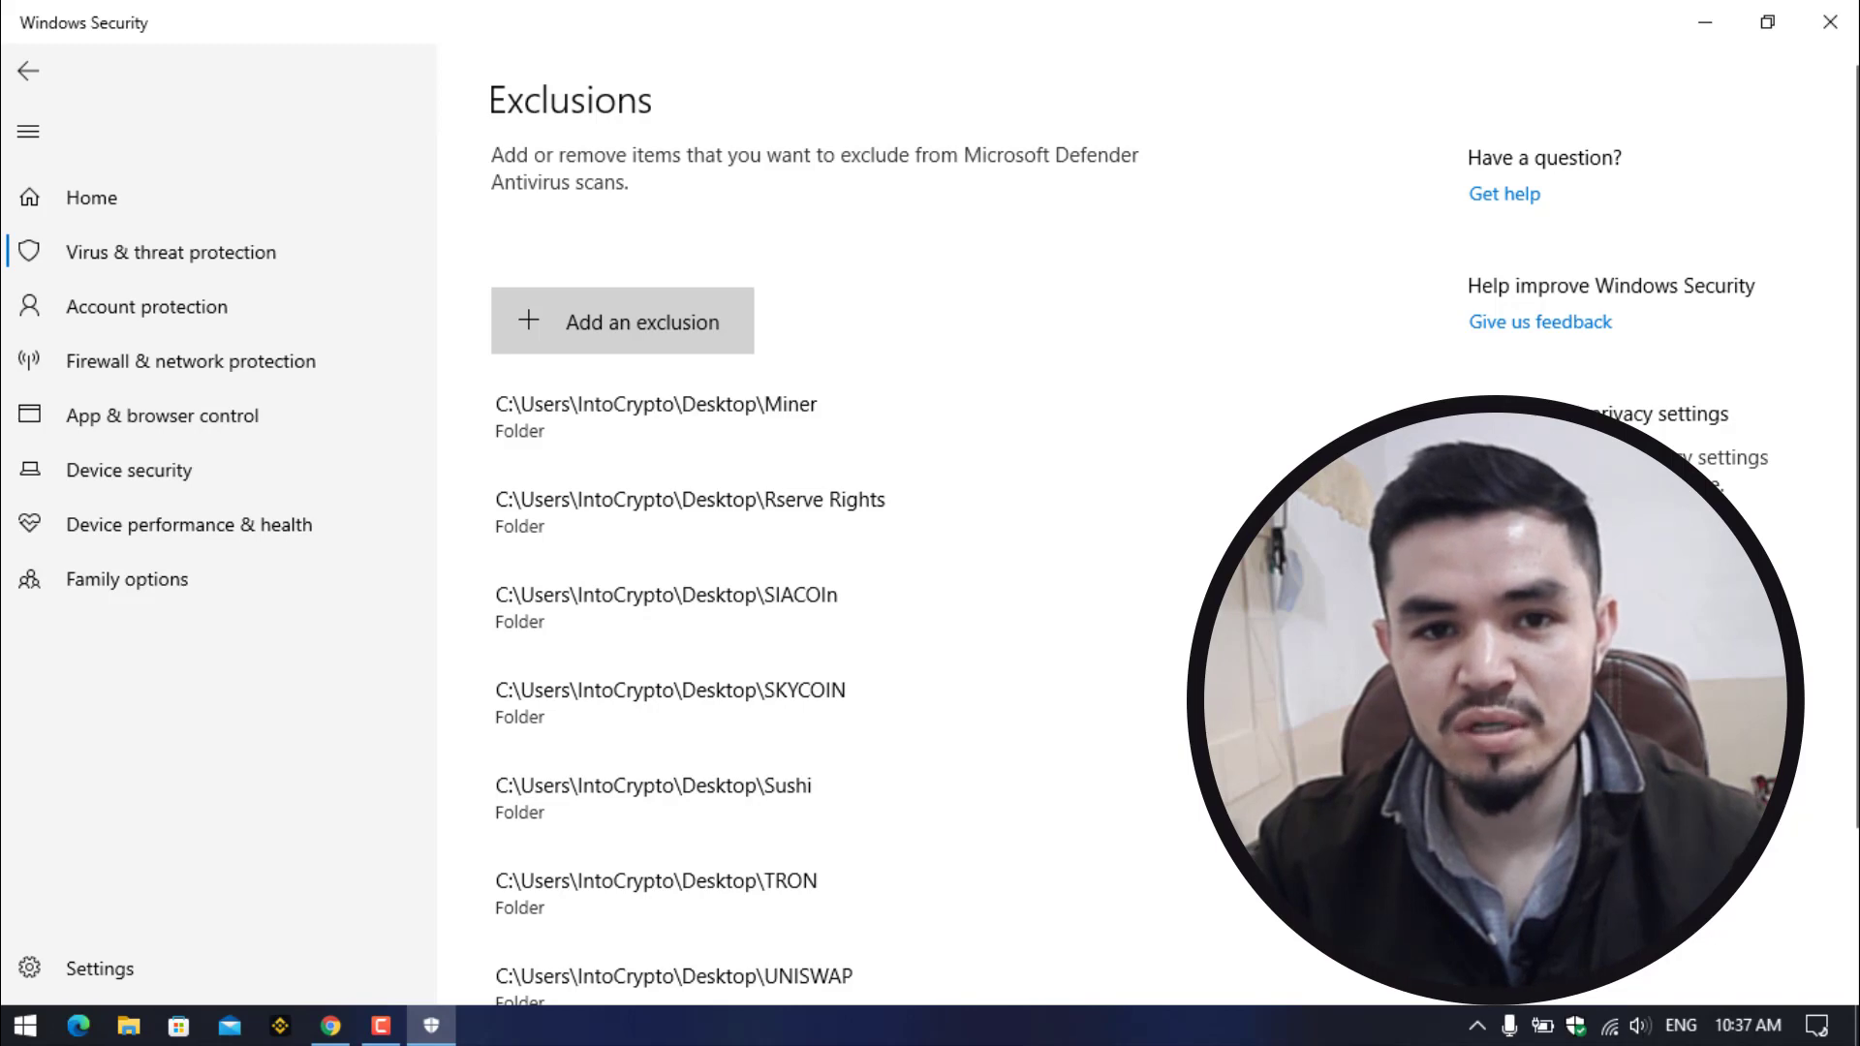
{"action": "left_click", "coordinate": [1830, 22]}
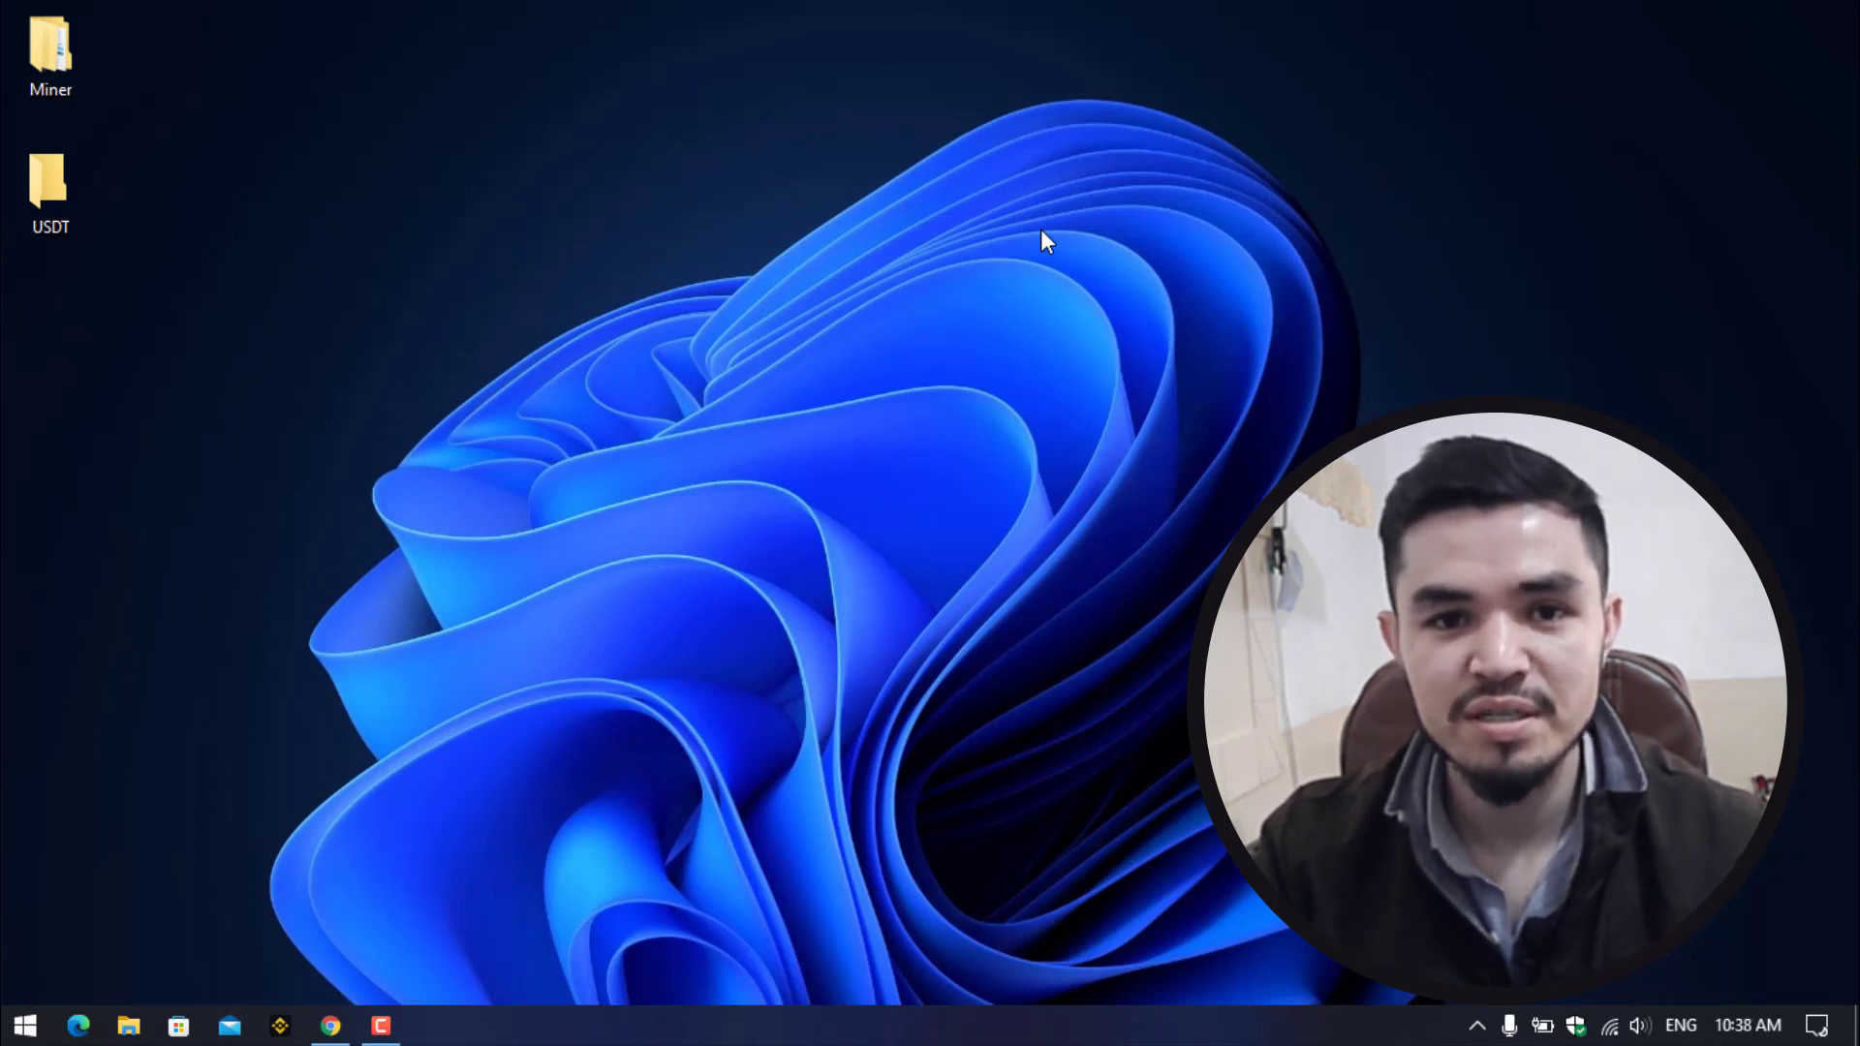
On unMineable's Download page, choose Save link as for the green mfi download
{"action": "left_click", "coordinate": [344, 1027]}
{"action": "scroll", "coordinate": [723, 229], "scroll_direction": "up", "scroll_amount": 10}
{"action": "left_click", "coordinate": [922, 341]}
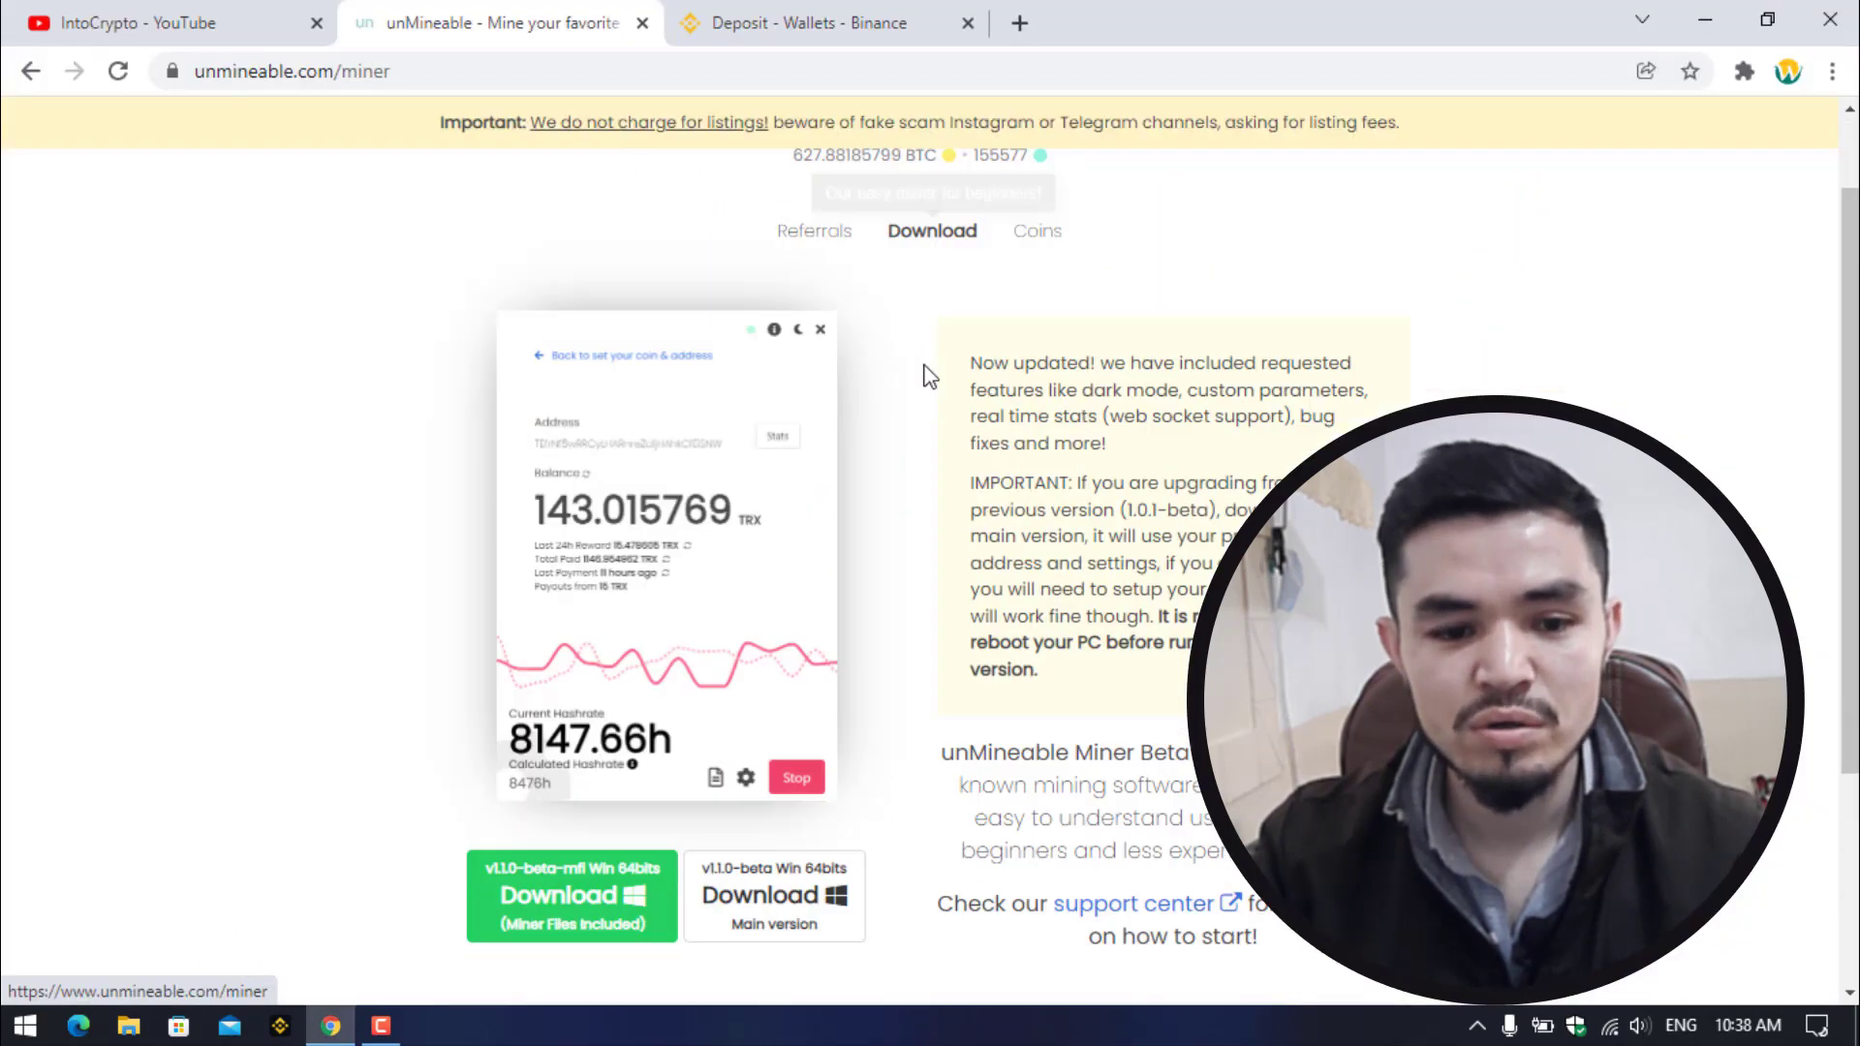
{"action": "scroll", "coordinate": [930, 376], "scroll_direction": "down", "scroll_amount": 3}
{"action": "right_click", "coordinate": [628, 569]}
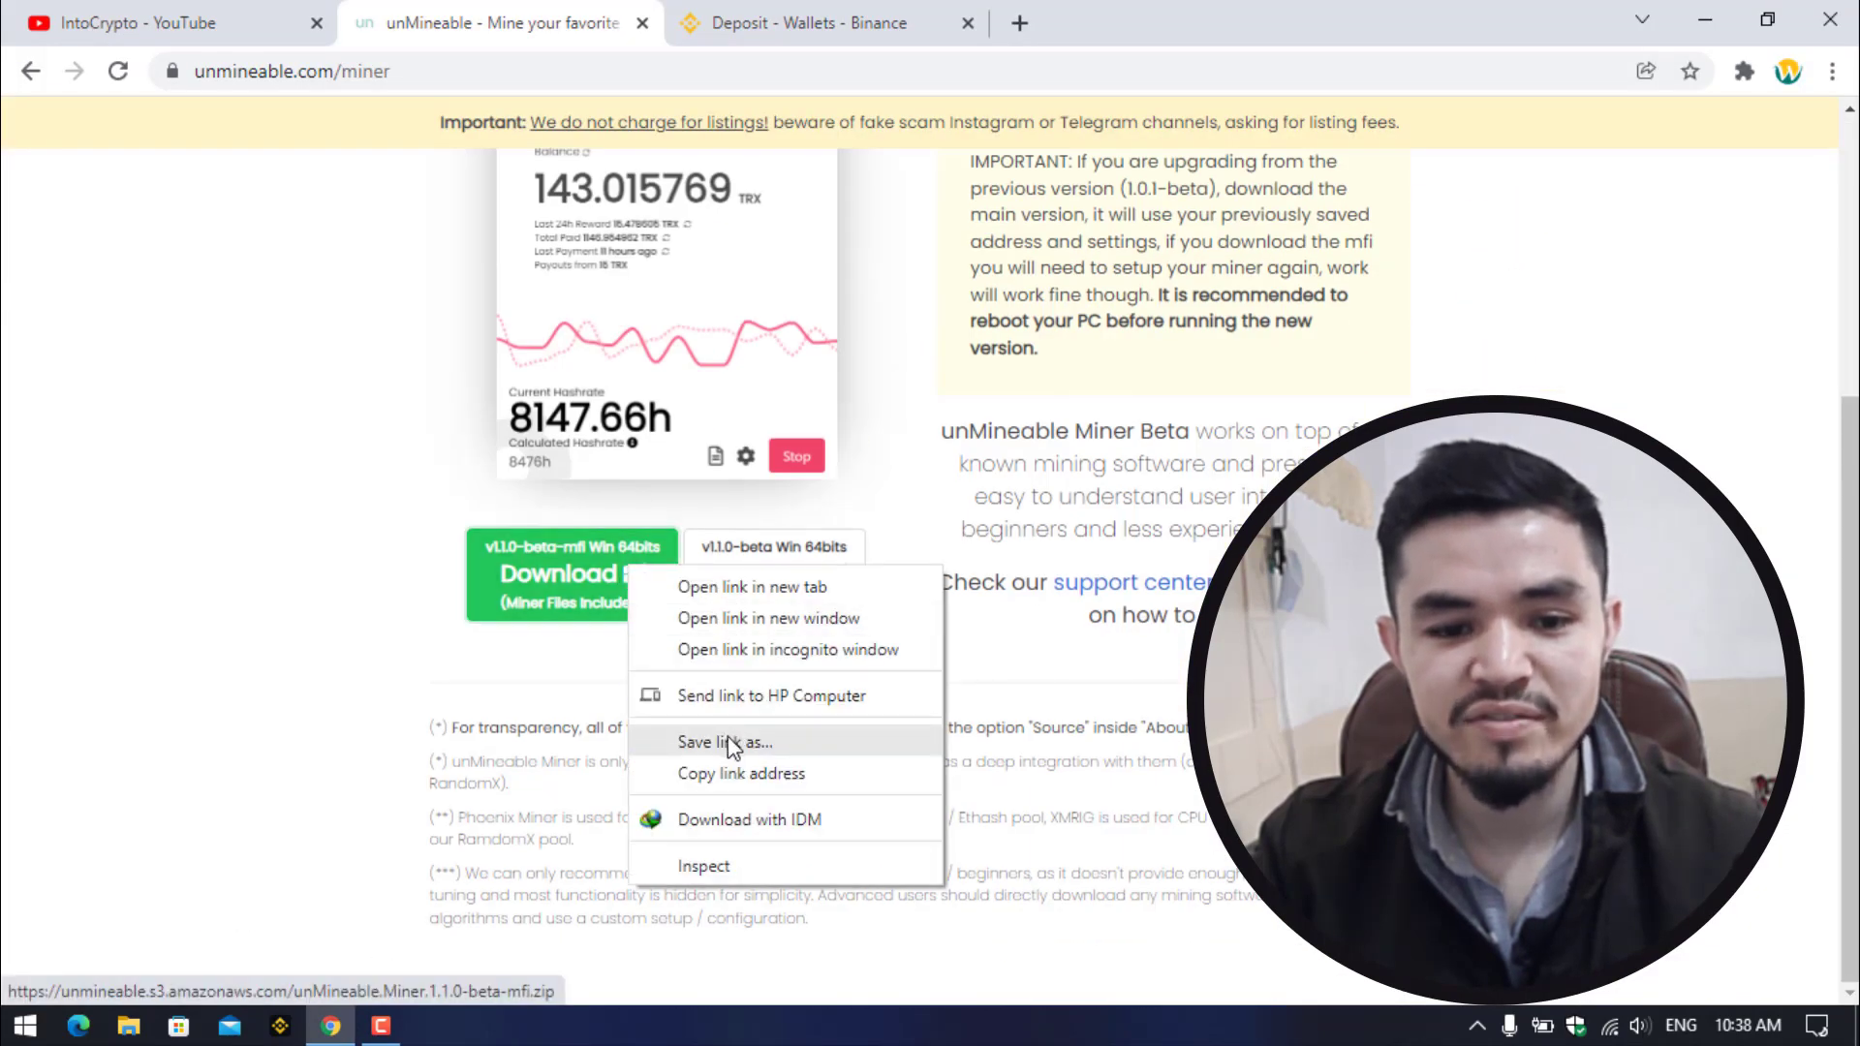
{"action": "left_click", "coordinate": [816, 822]}
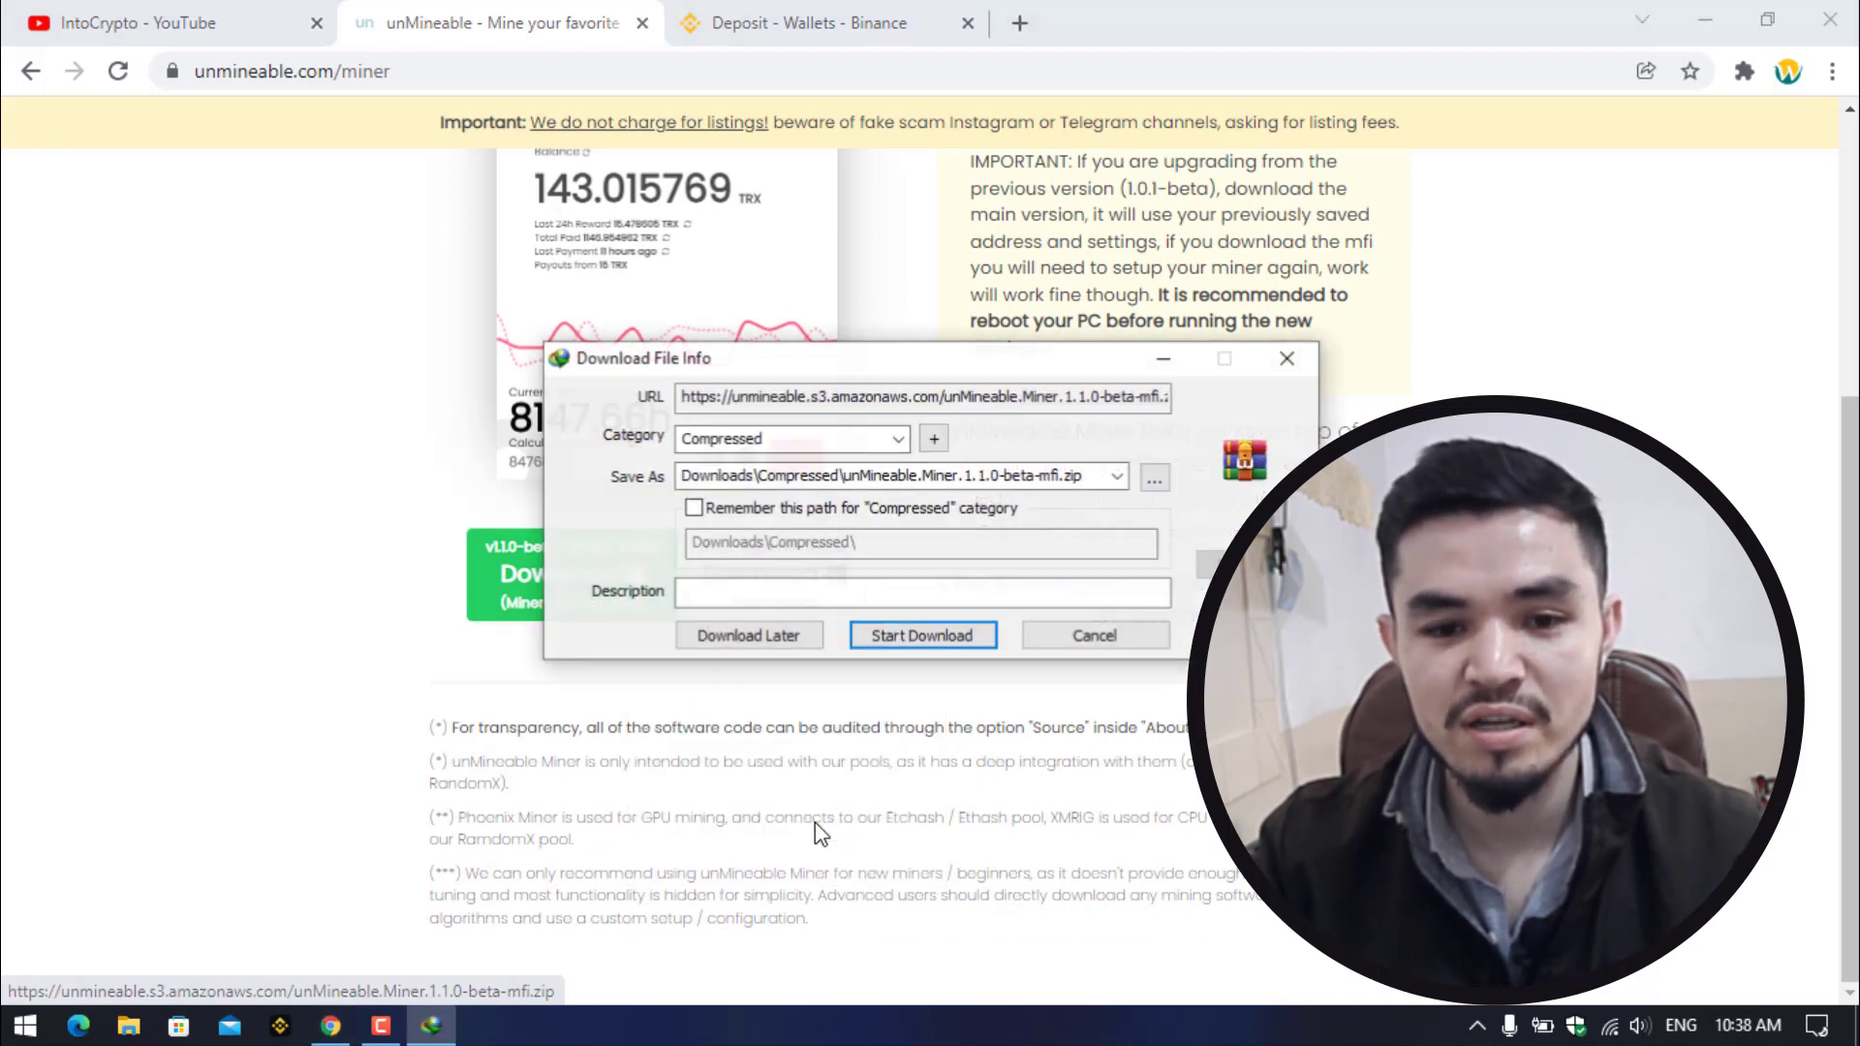
Save the miner zip into Desktop\USDT, start the download, and minimize Chrome
{"action": "left_click", "coordinate": [1155, 478]}
{"action": "scroll", "coordinate": [611, 359], "scroll_direction": "up", "scroll_amount": 1}
{"action": "left_click", "coordinate": [593, 365]}
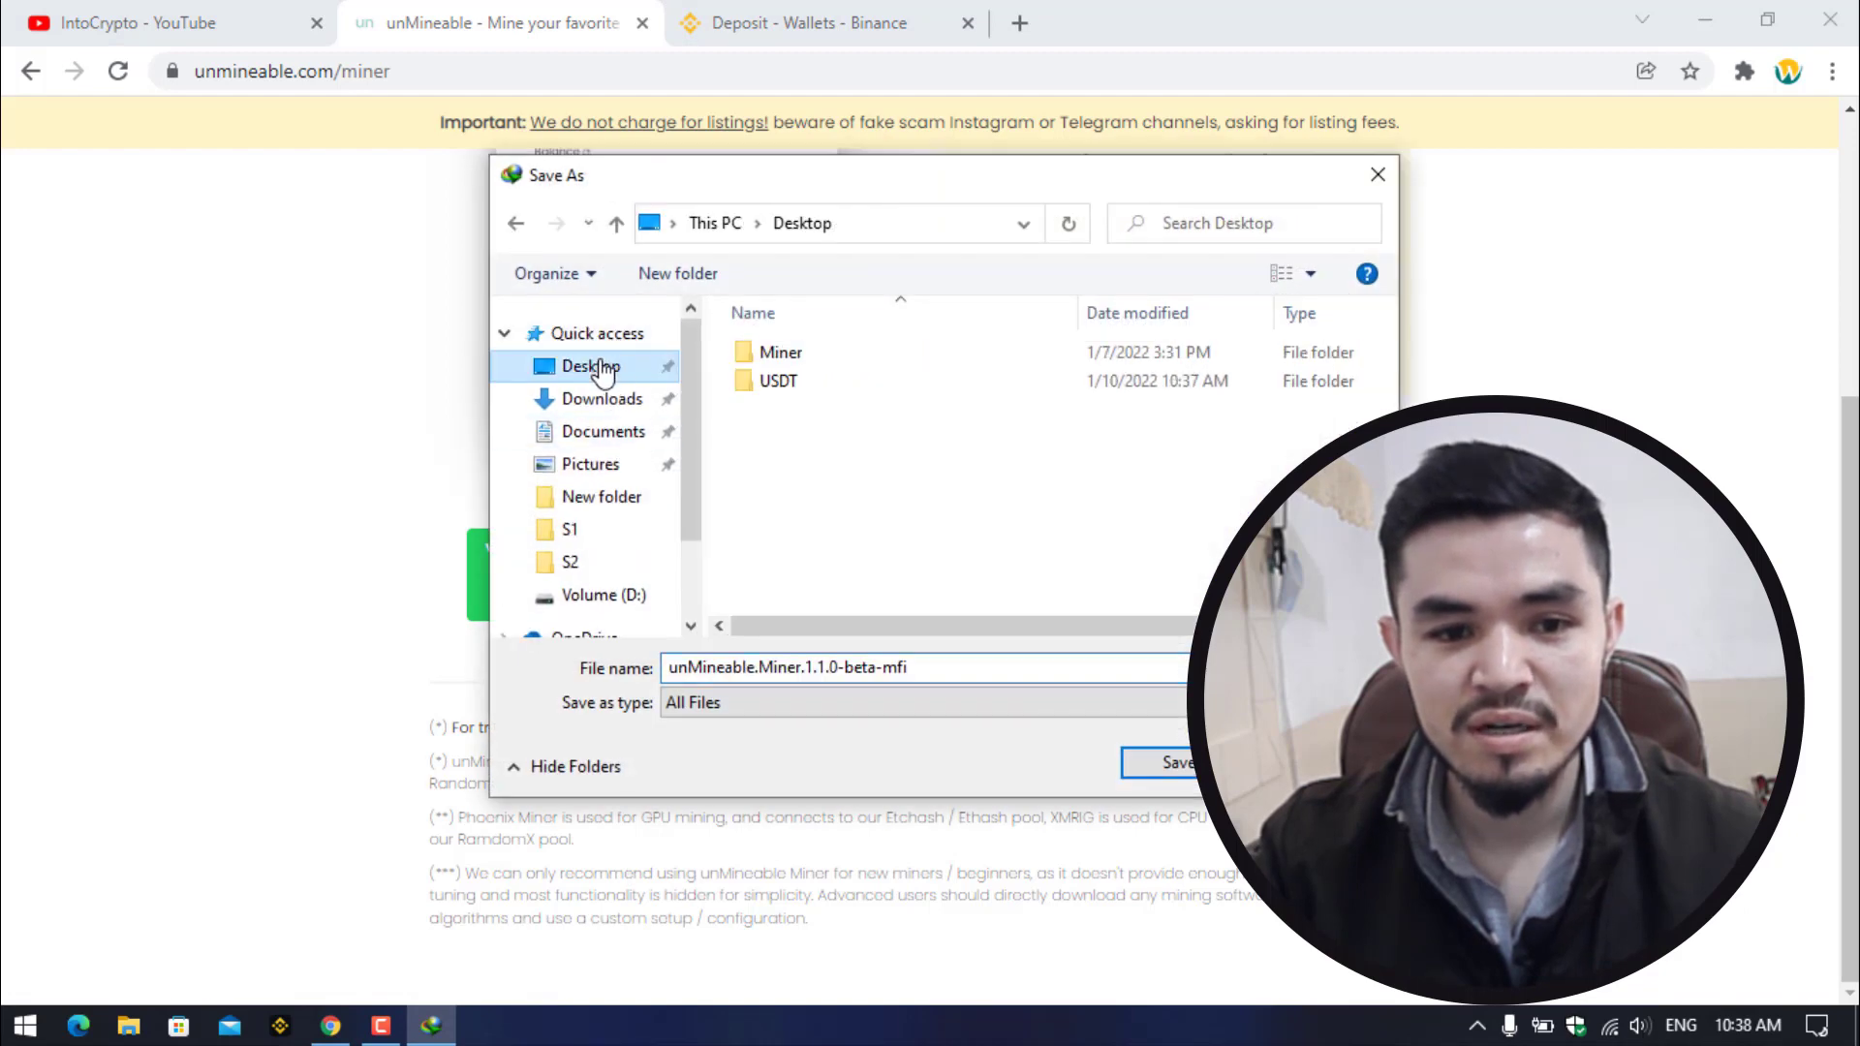
{"action": "double_click", "coordinate": [825, 382]}
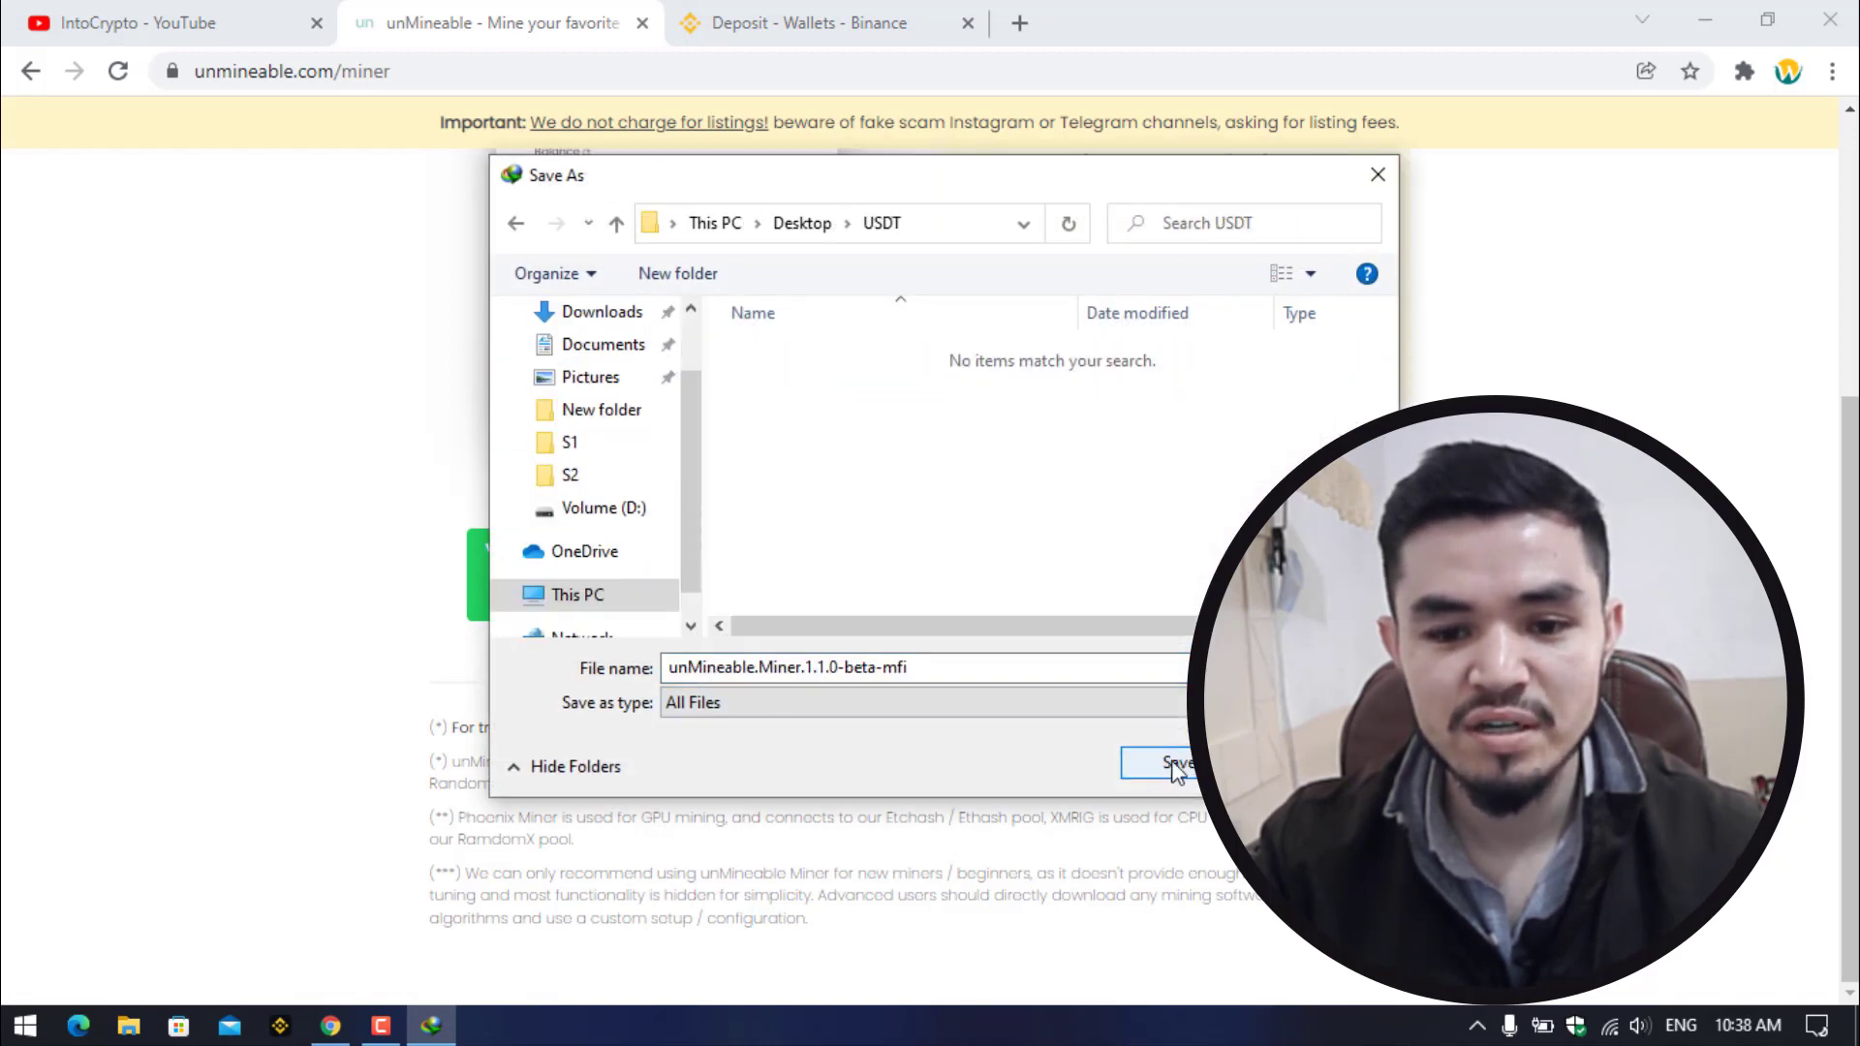
{"action": "left_click", "coordinate": [1152, 778]}
{"action": "left_click", "coordinate": [962, 642]}
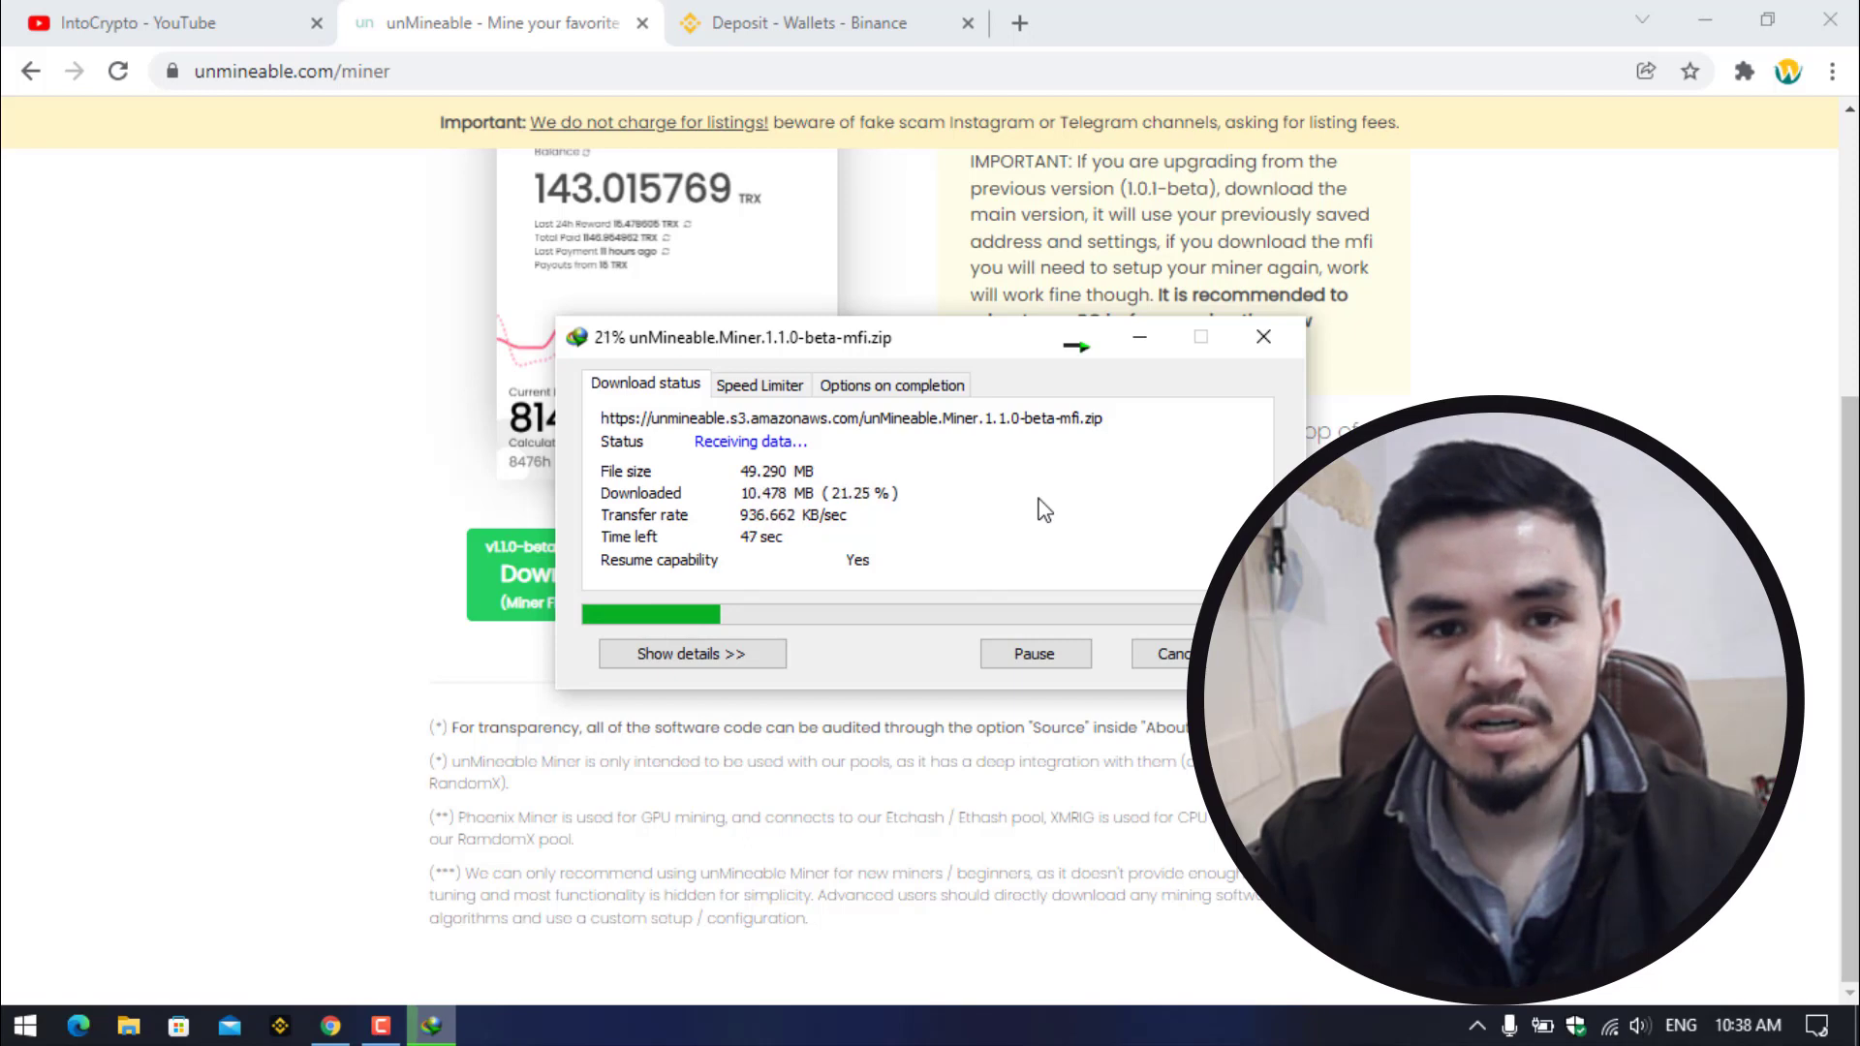
{"action": "left_click", "coordinate": [1264, 336]}
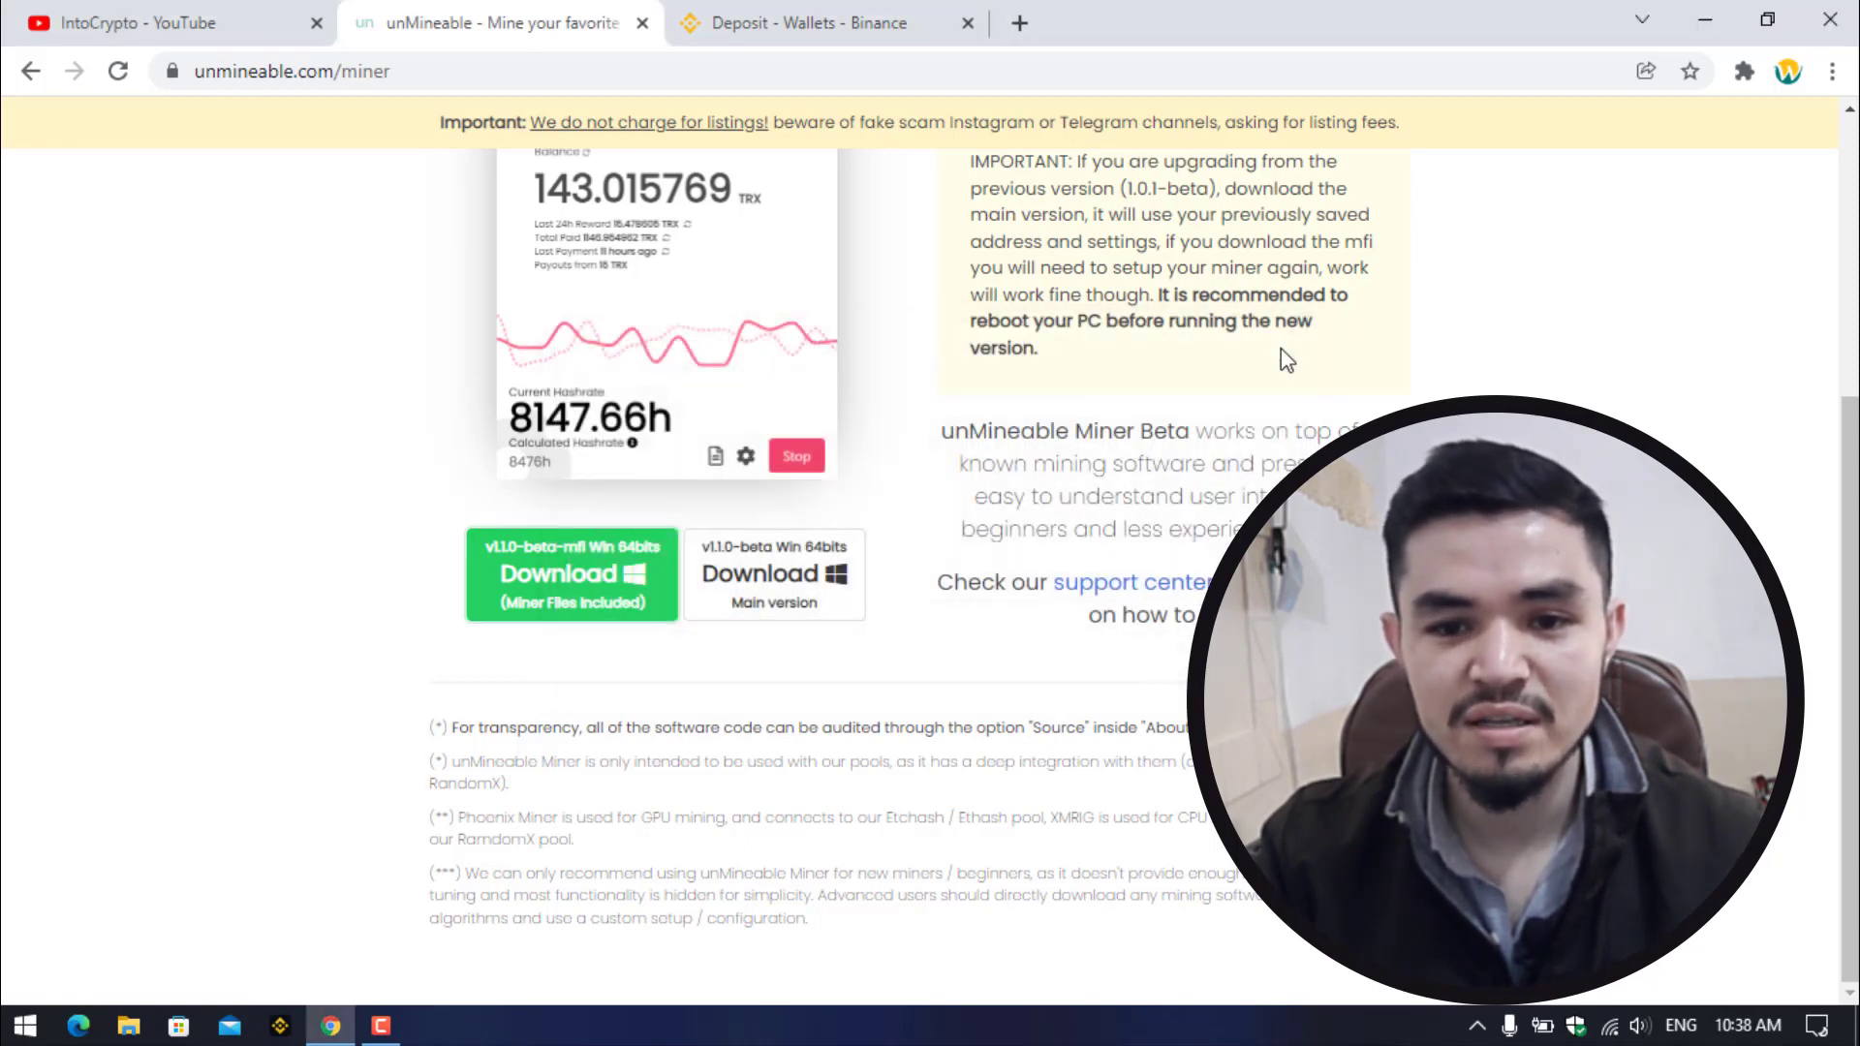
{"action": "left_click", "coordinate": [1698, 38]}
Copy the miner zip from the Miner folder and paste it into the USDT folder
{"action": "double_click", "coordinate": [53, 48]}
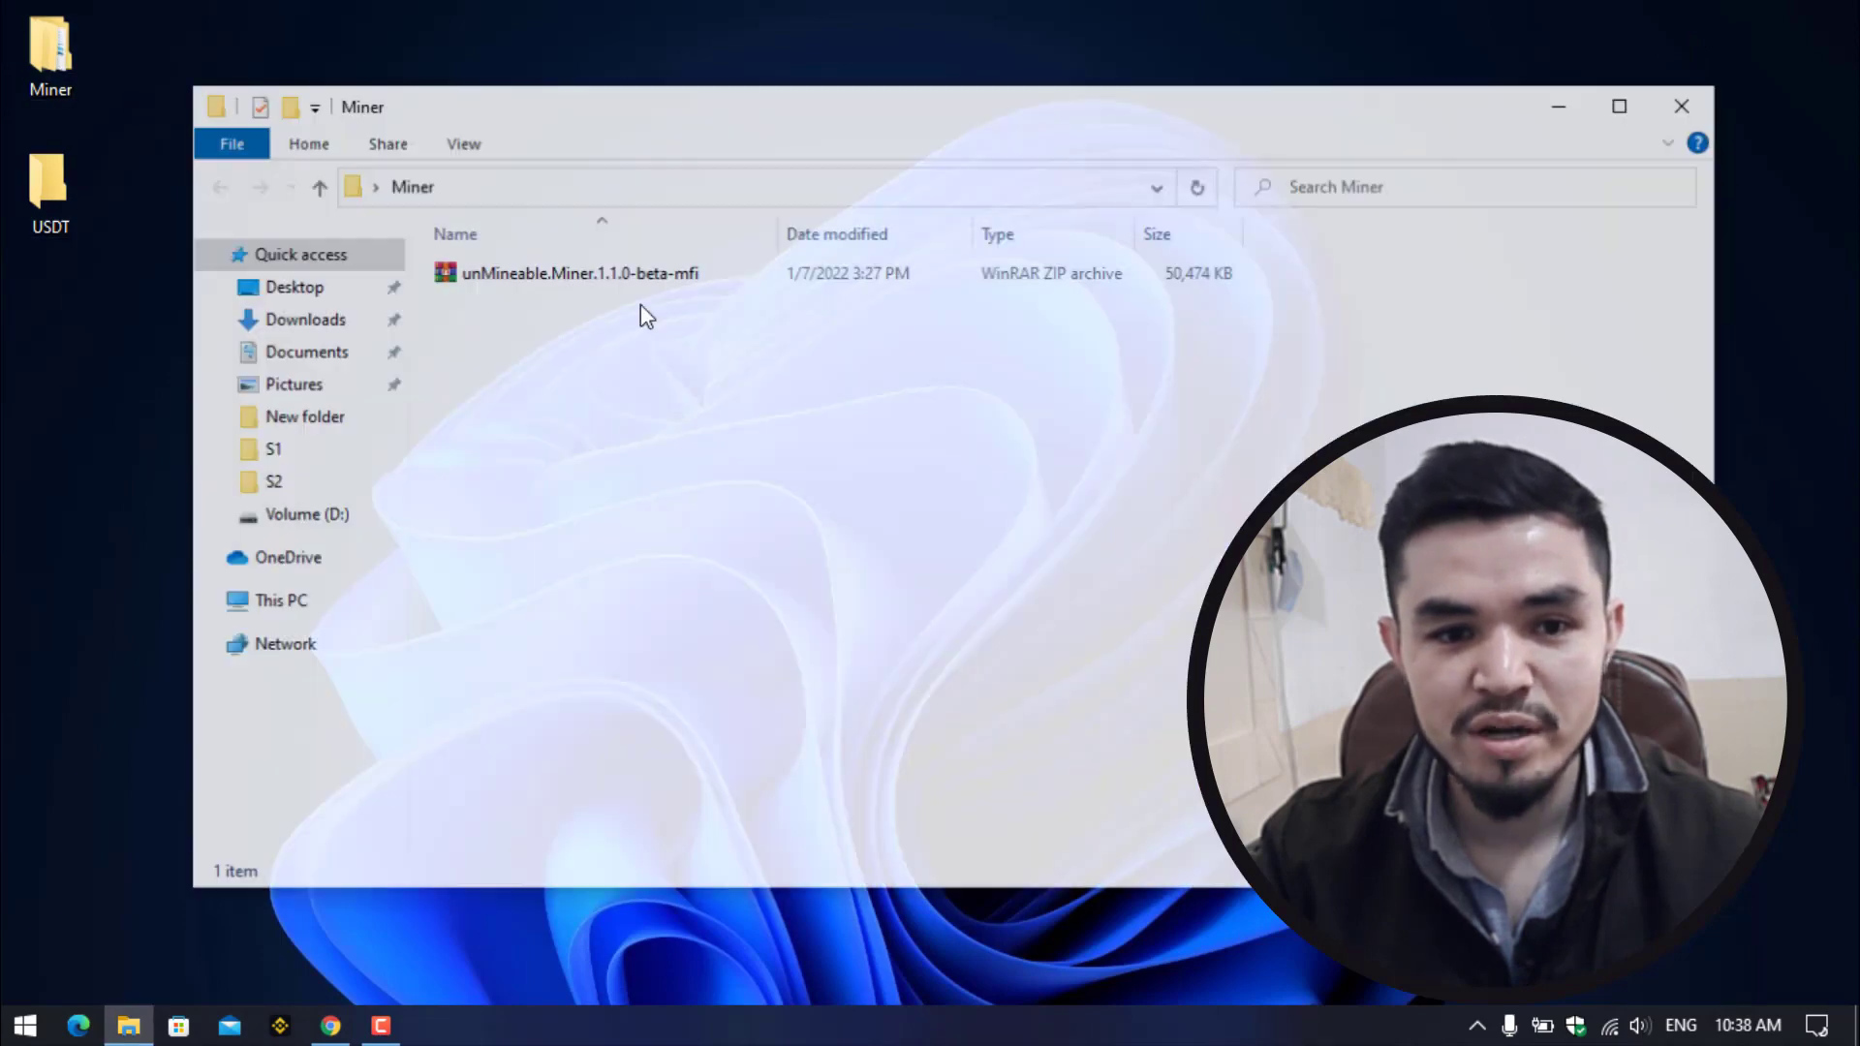
{"action": "left_click", "coordinate": [648, 283]}
{"action": "right_click", "coordinate": [644, 281]}
{"action": "left_click", "coordinate": [701, 742]}
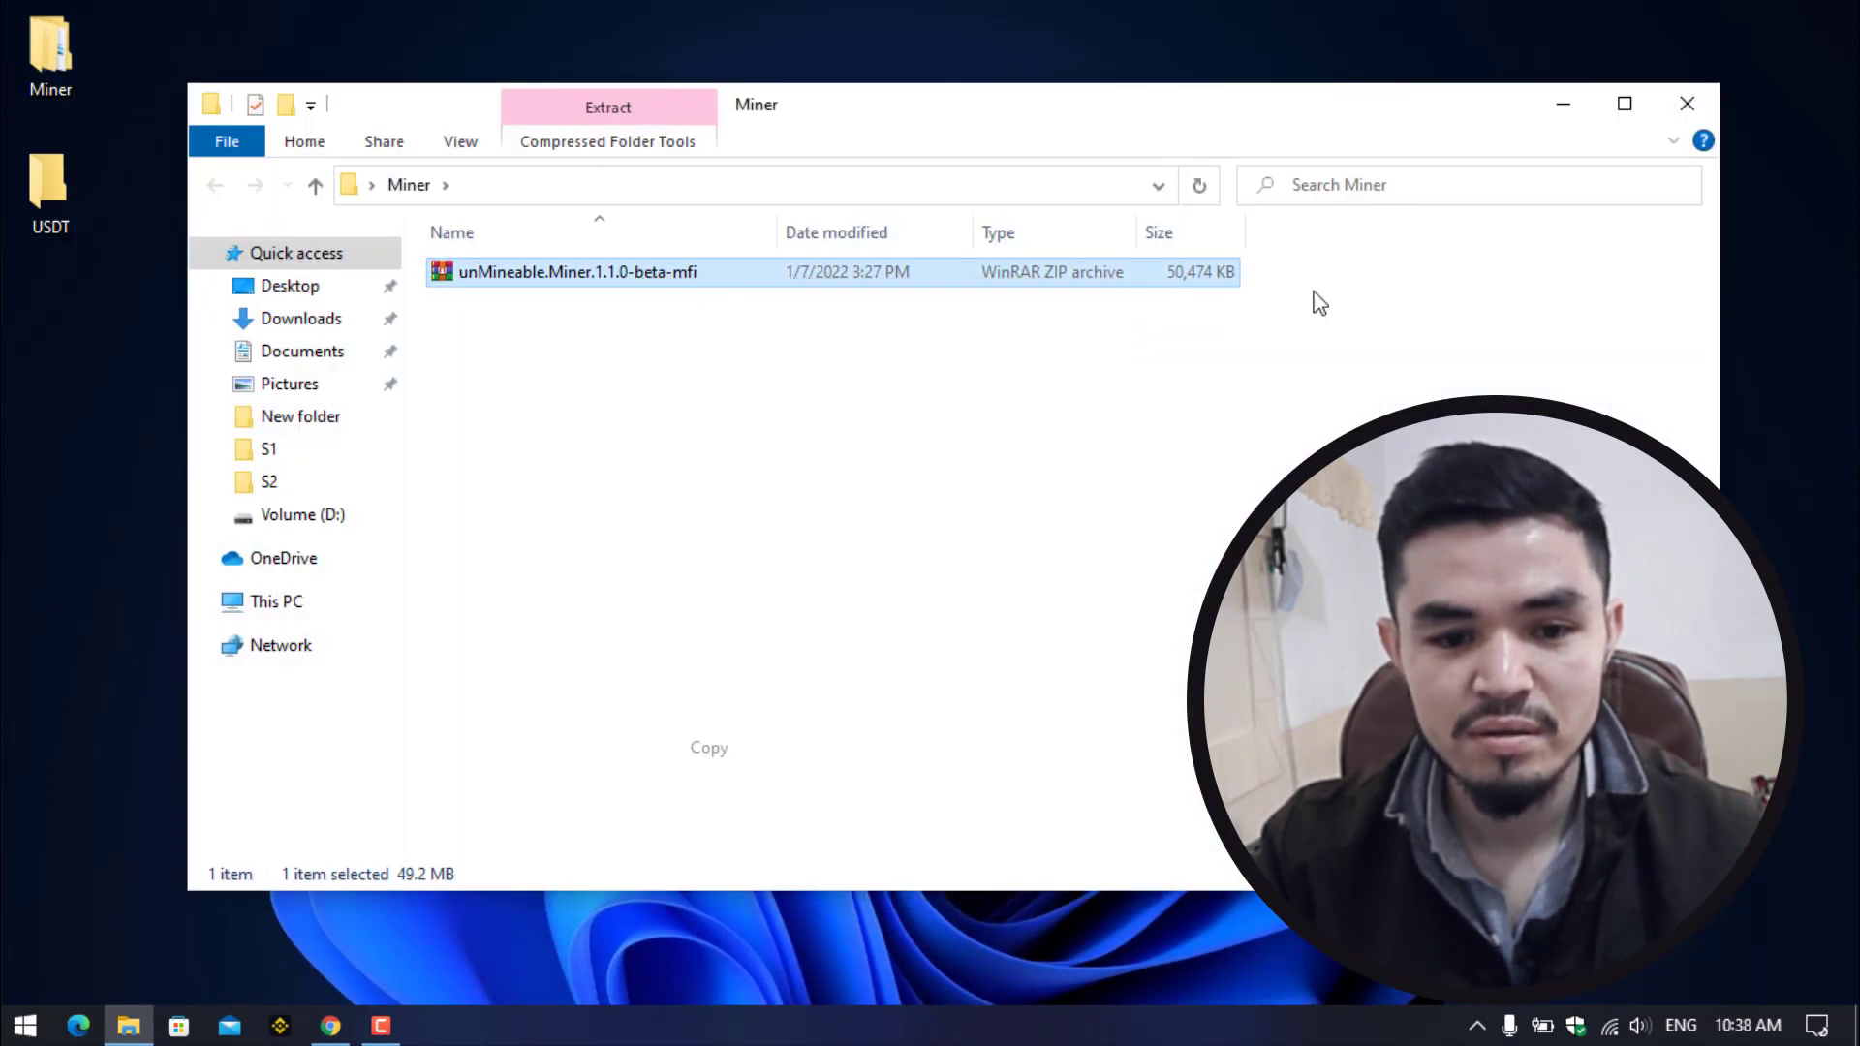
{"action": "left_click", "coordinate": [1687, 104]}
{"action": "double_click", "coordinate": [50, 191]}
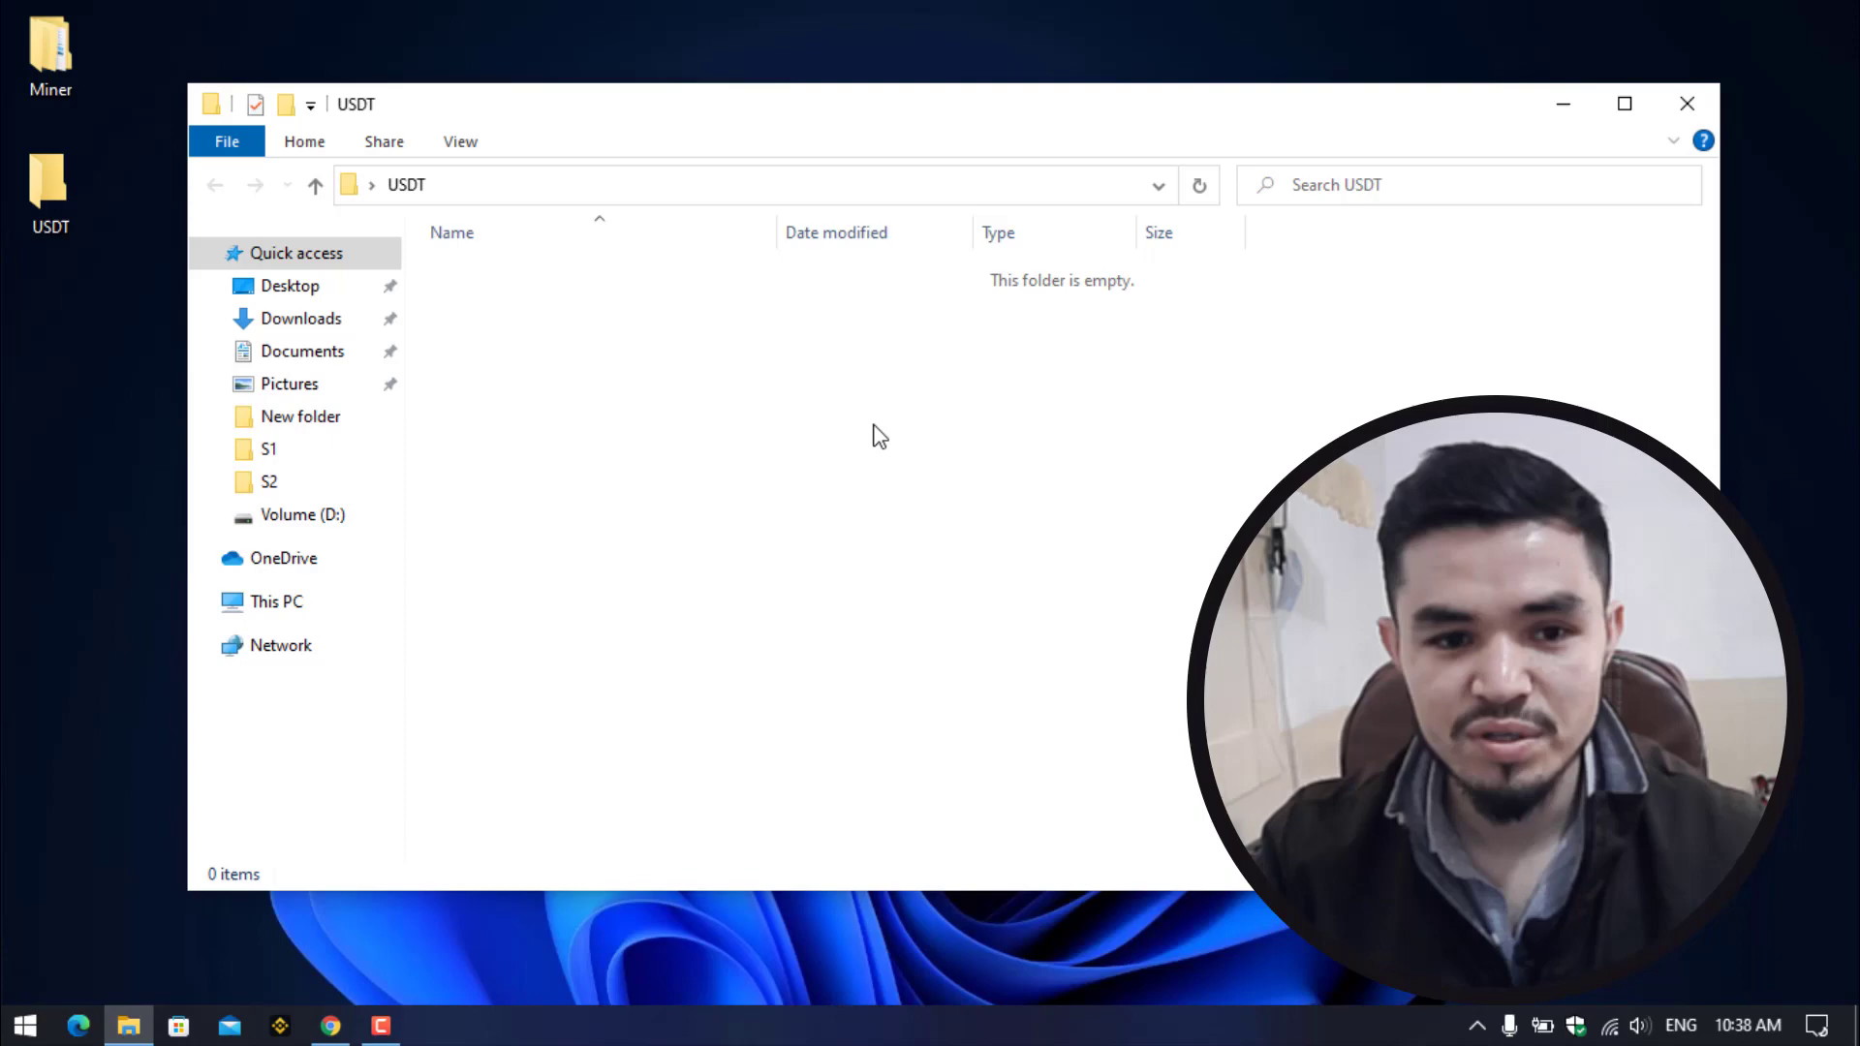
{"action": "right_click", "coordinate": [875, 435]}
{"action": "left_click", "coordinate": [928, 648]}
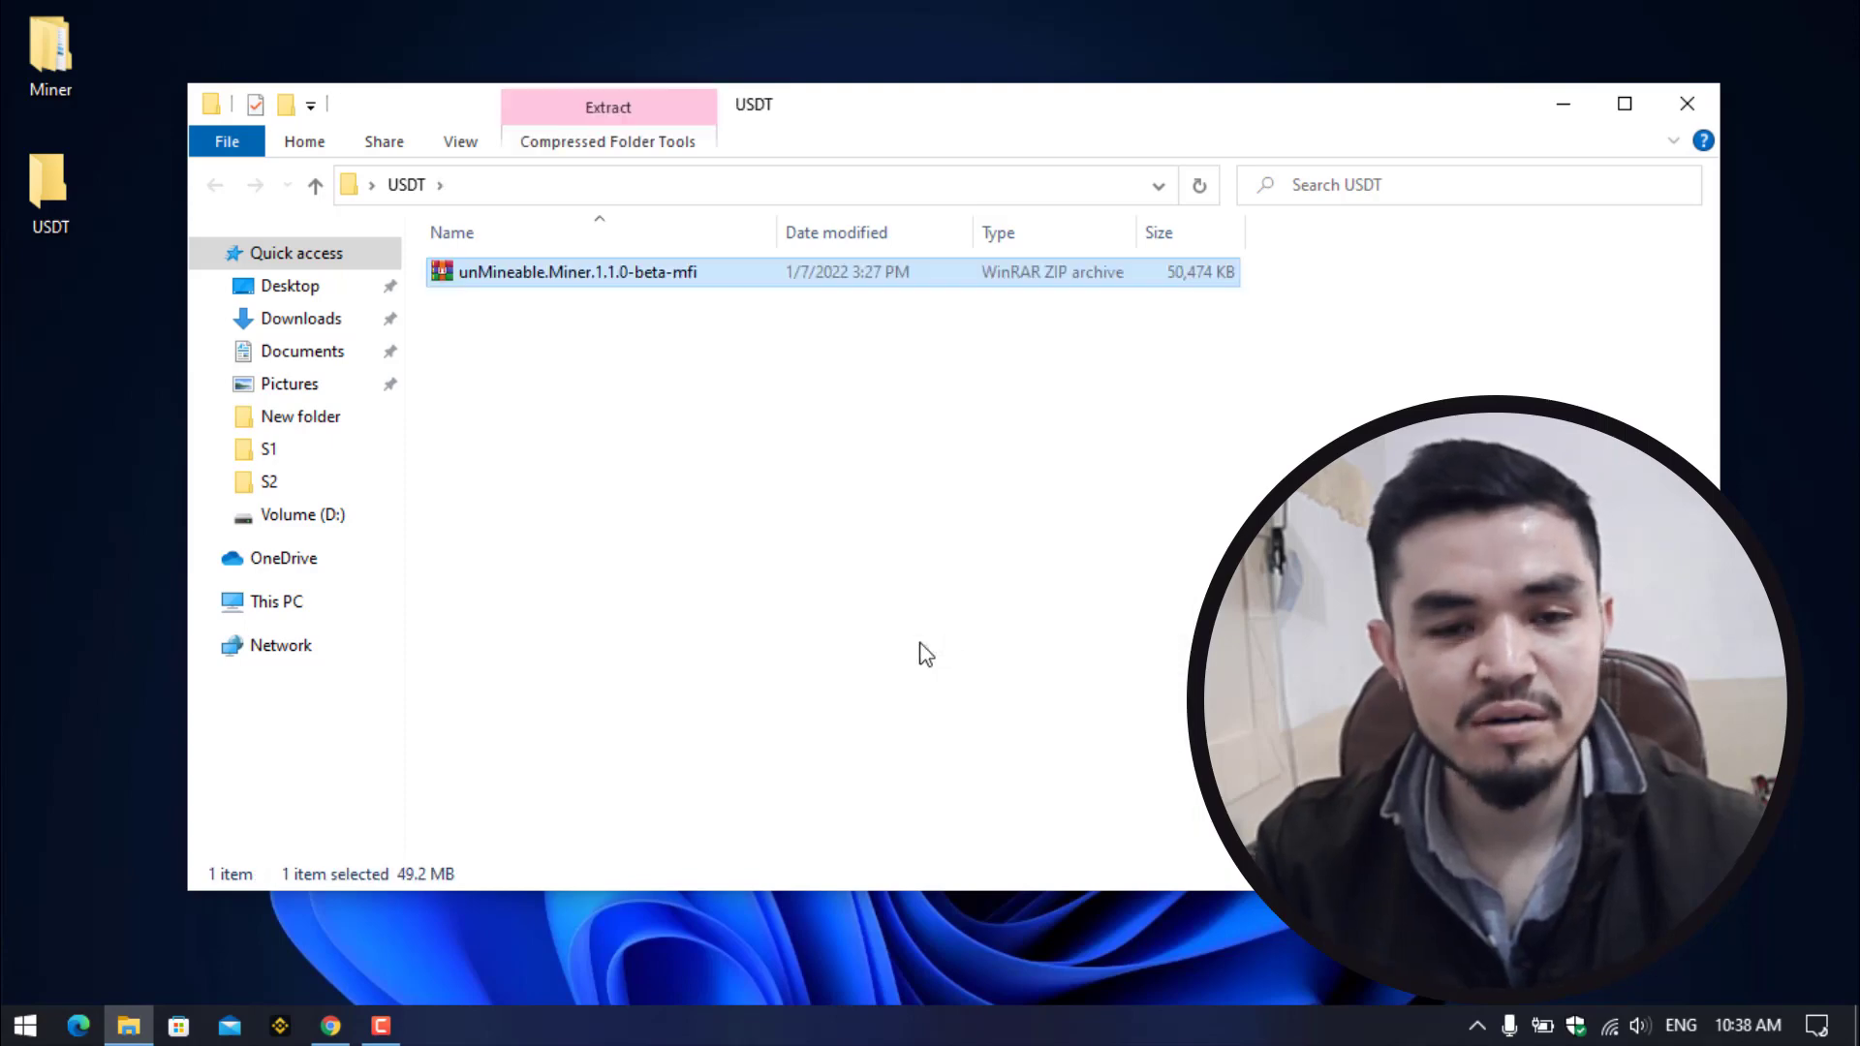
Extract the unMineable.Miner.1.1.0-beta-mfi archive into USDT with Extract Here
{"action": "right_click", "coordinate": [618, 281]}
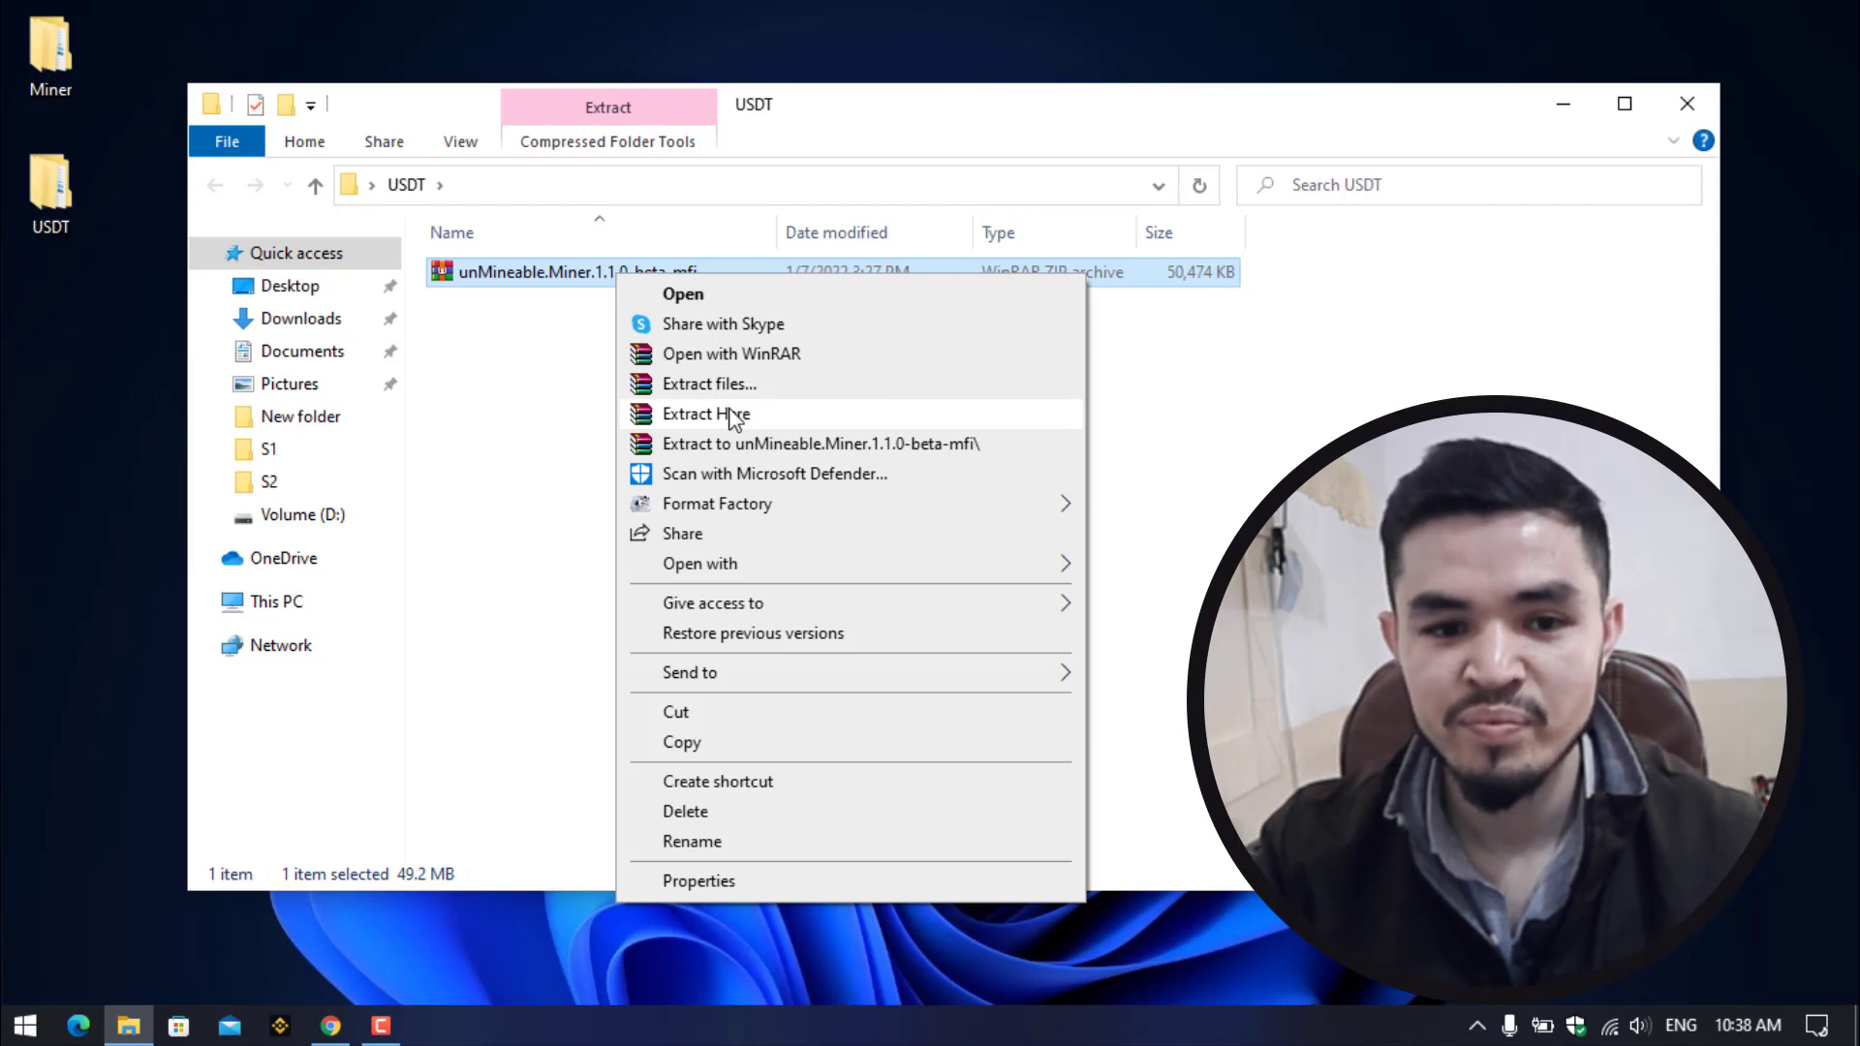
{"action": "left_click", "coordinate": [729, 417]}
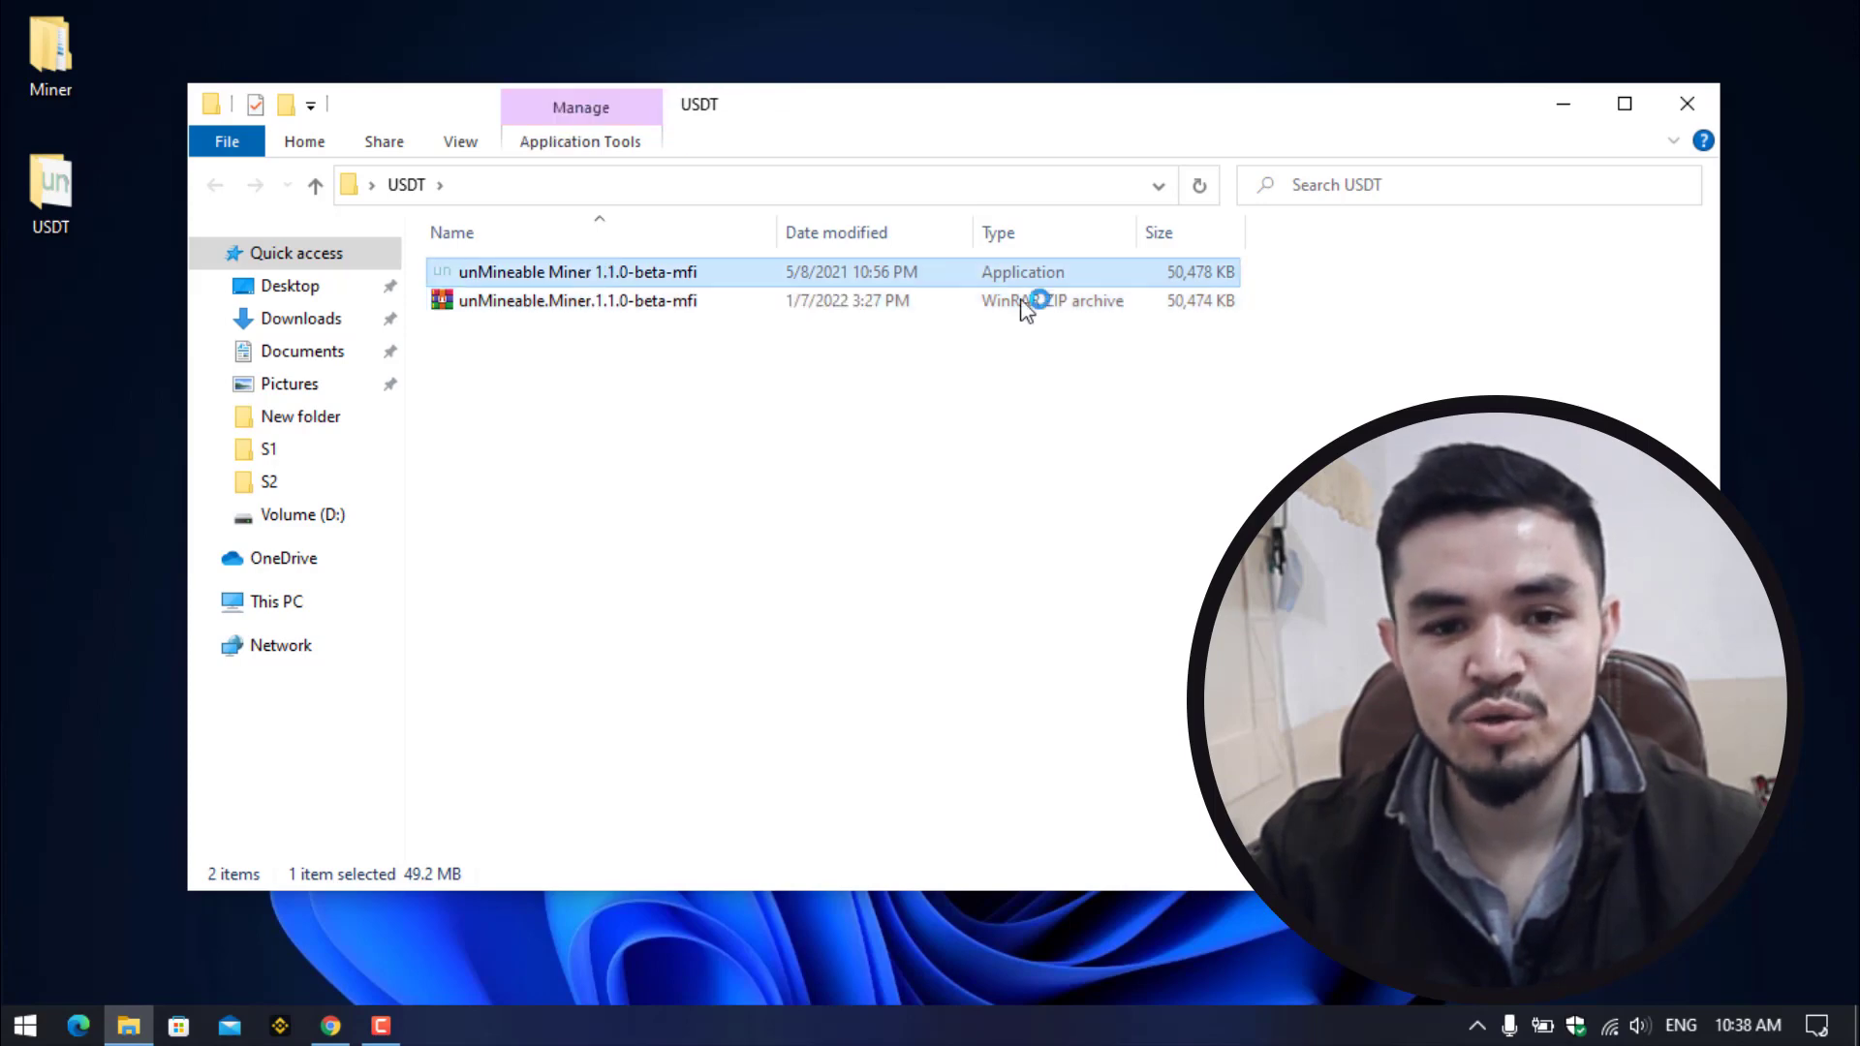
{"action": "left_click", "coordinate": [1563, 104]}
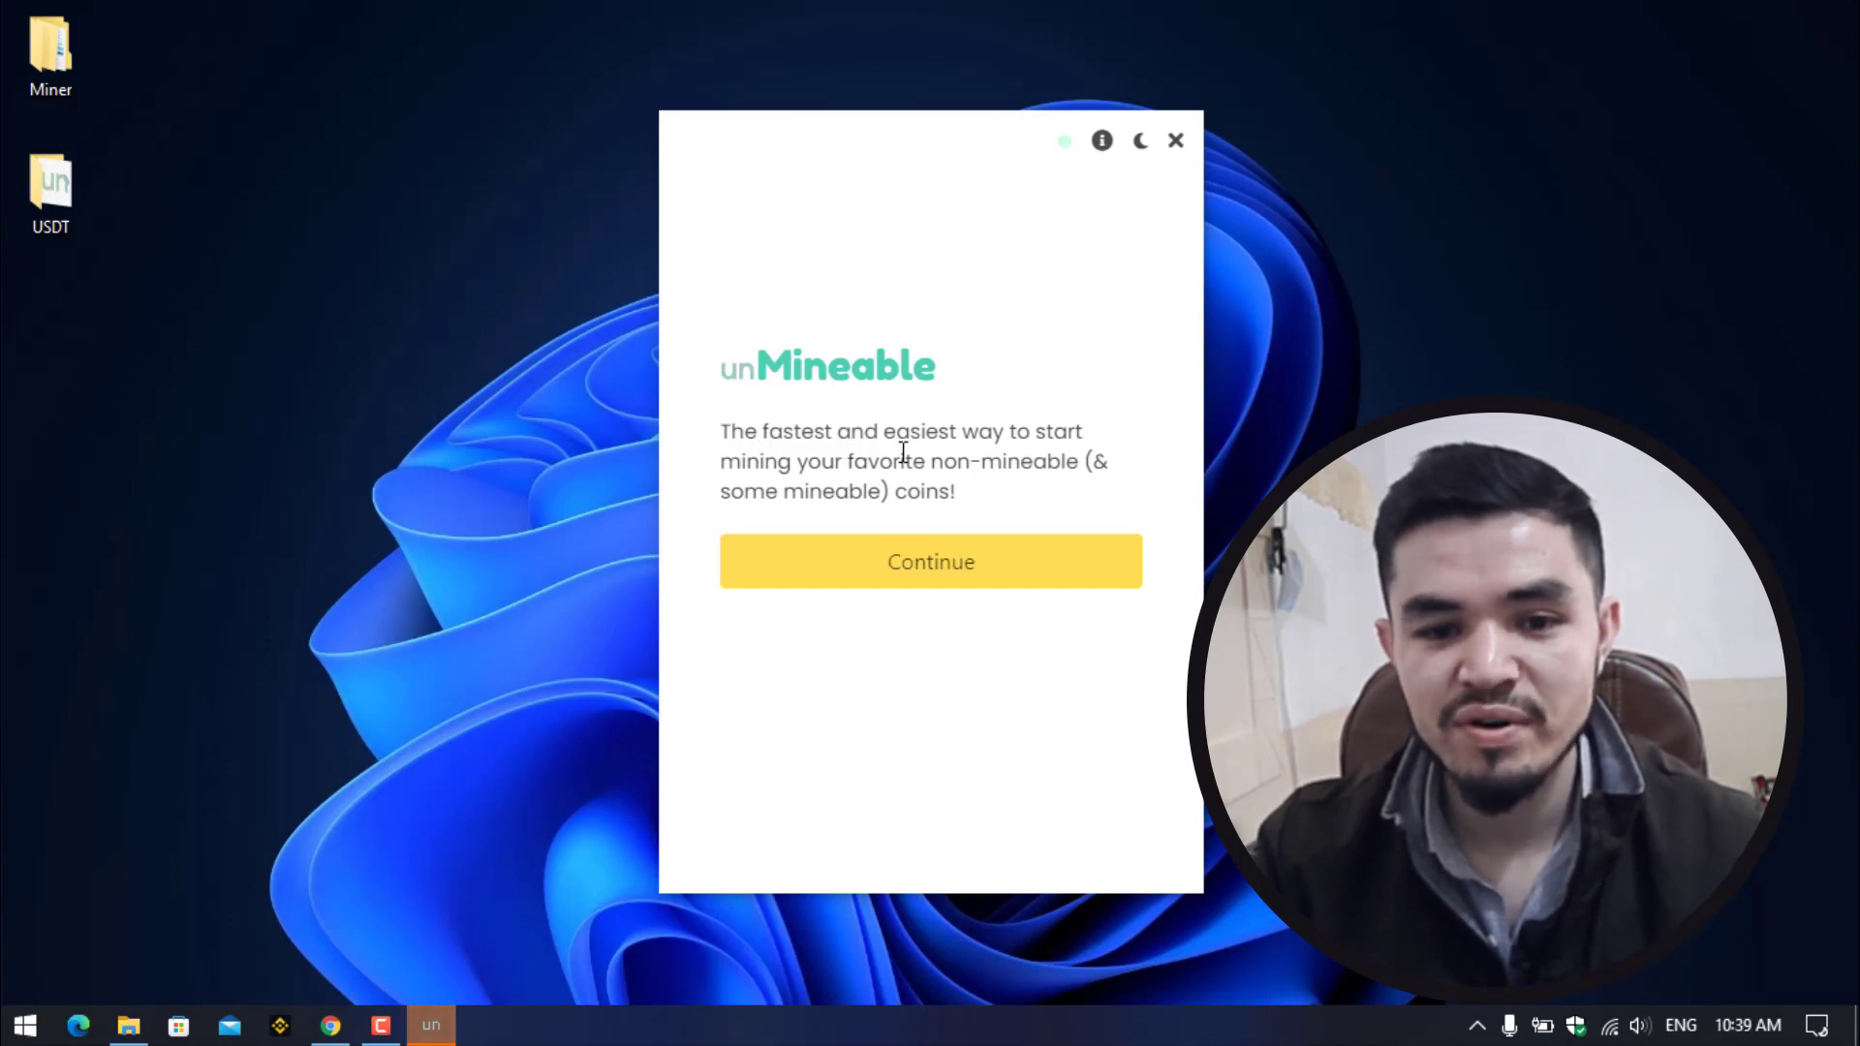
Continue with CPU mining, pick TetherUS (USDT) from the coin list, and clear the prefilled address
{"action": "left_click", "coordinate": [953, 577]}
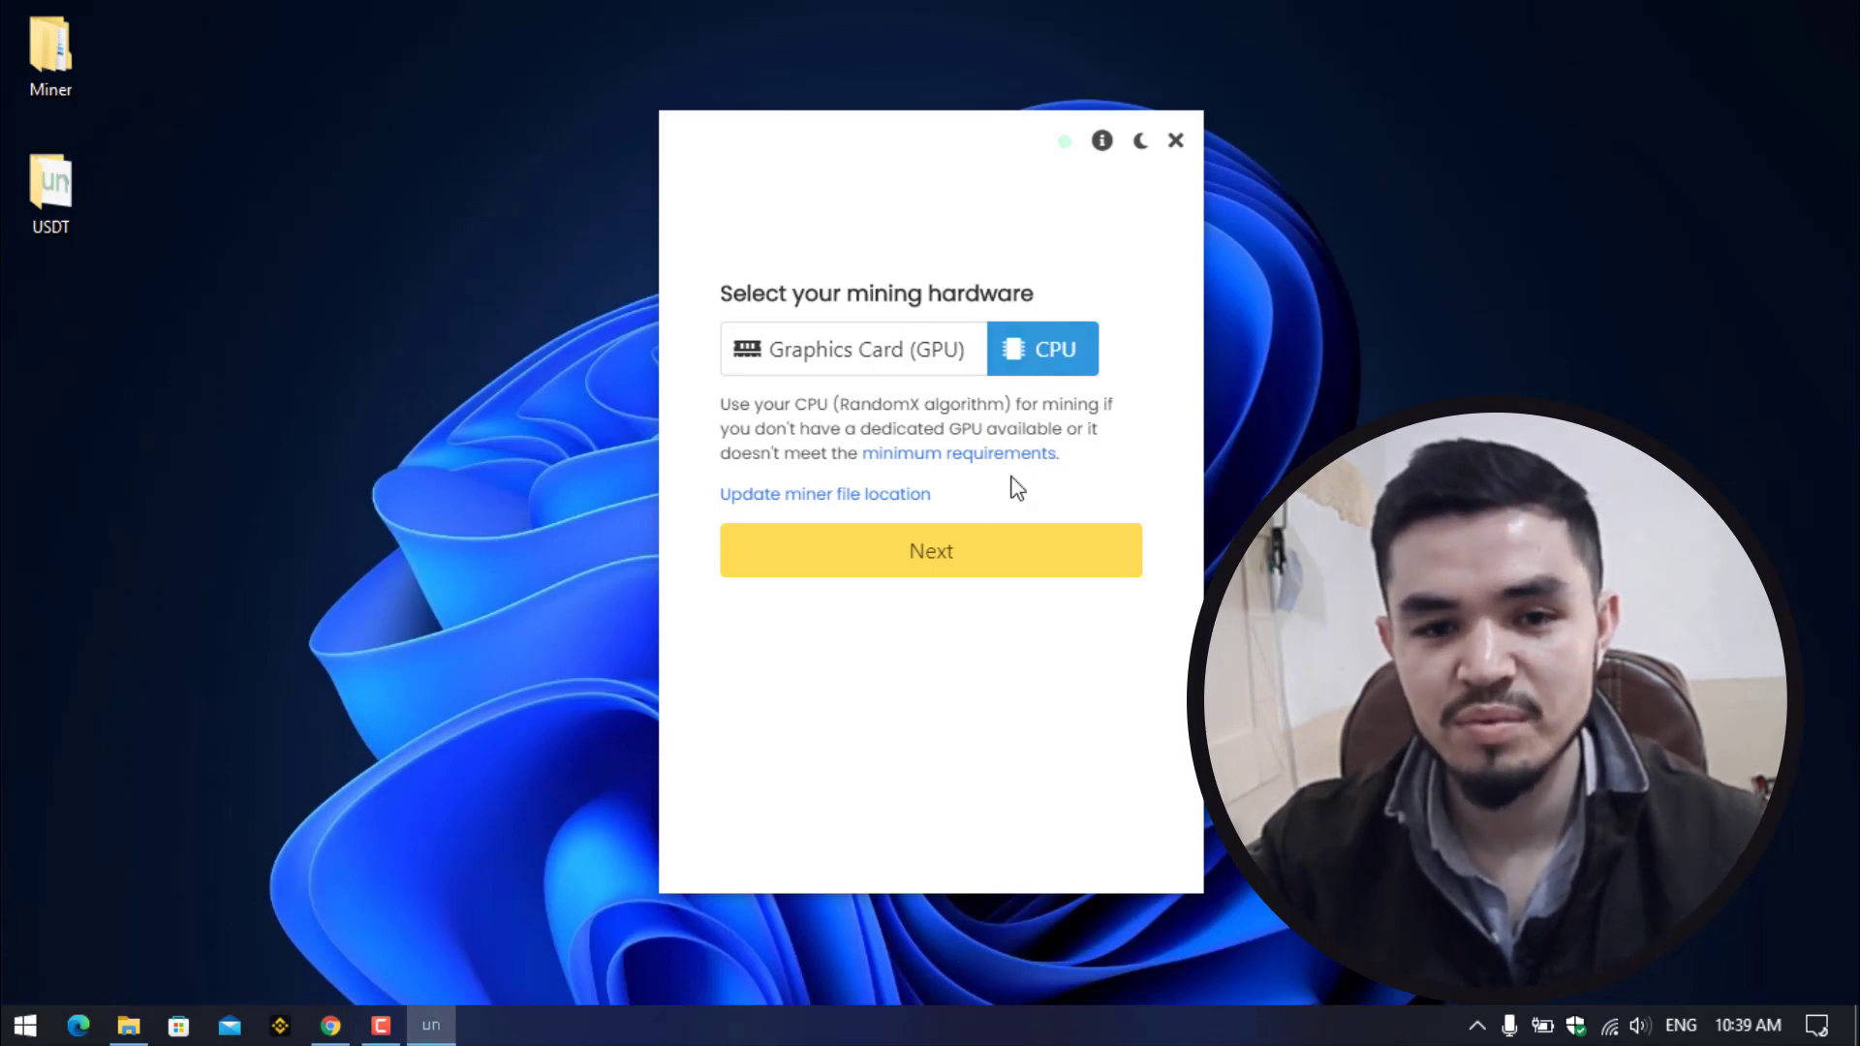
{"action": "left_click", "coordinate": [999, 562]}
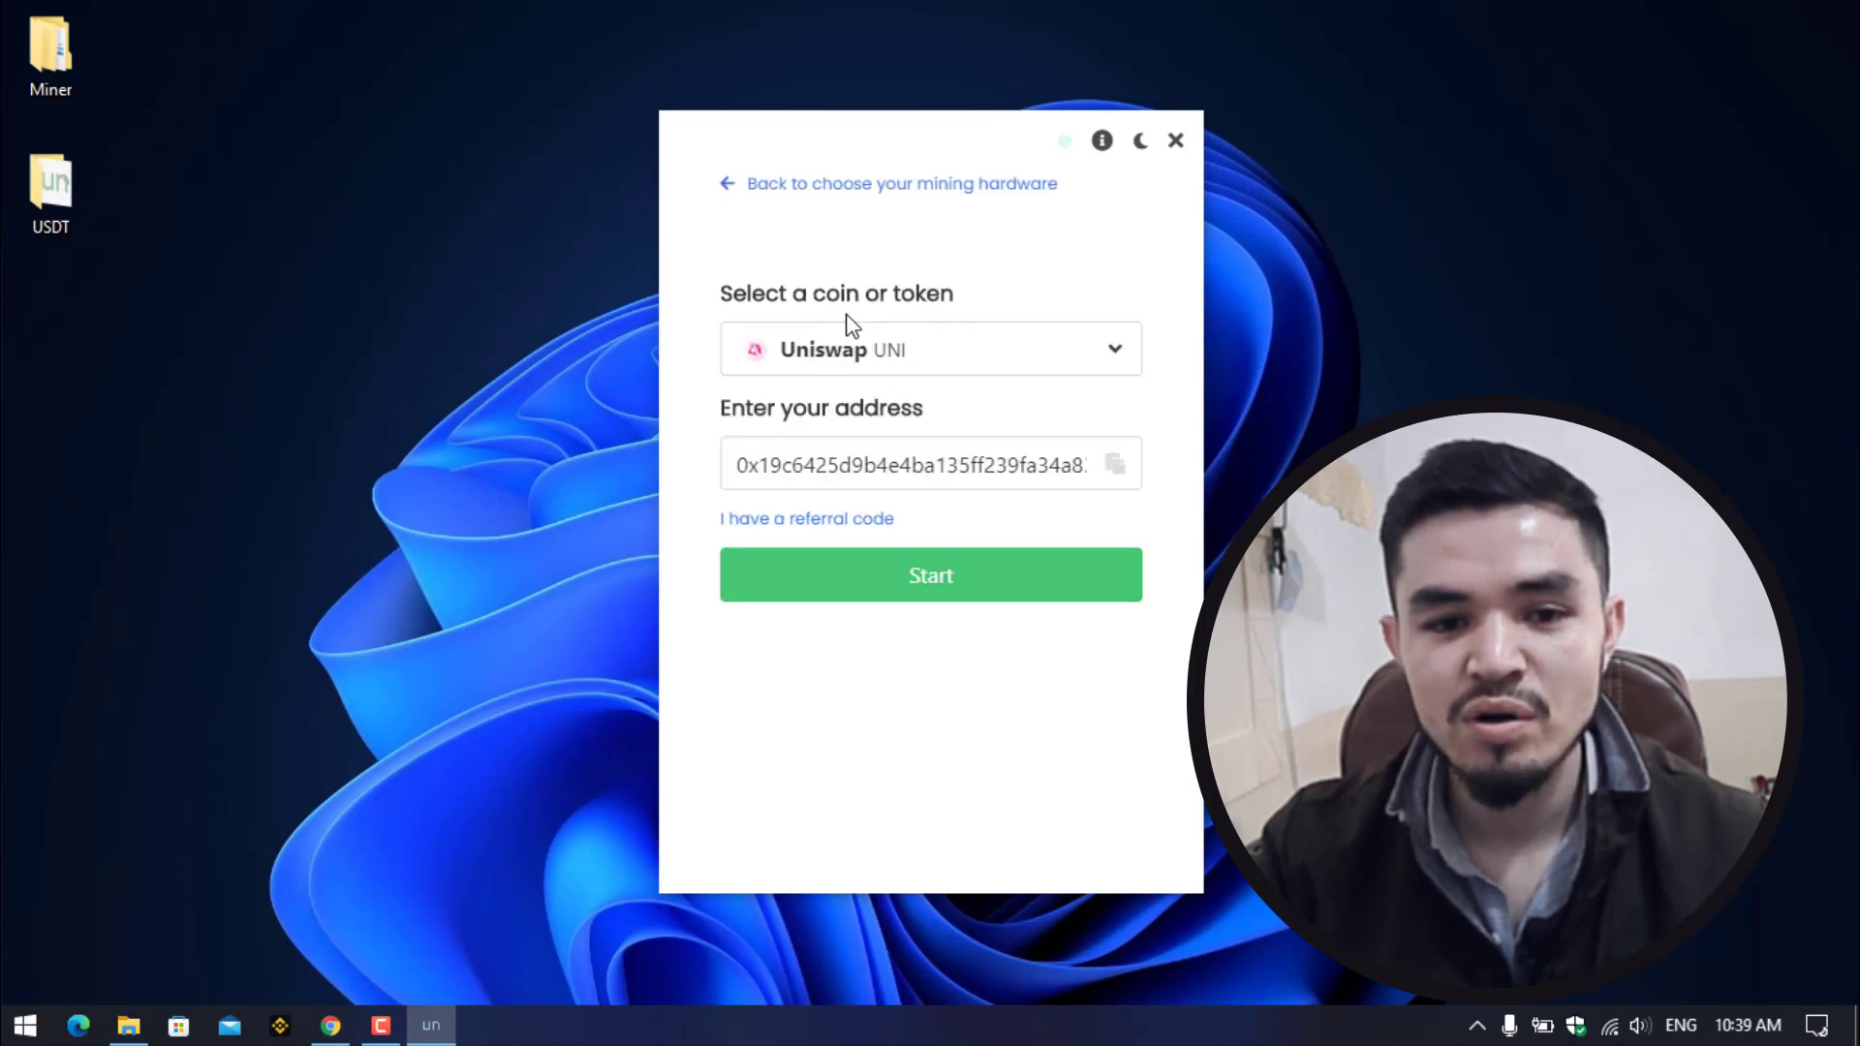
{"action": "left_click", "coordinate": [871, 360]}
{"action": "type", "text": "usd"}
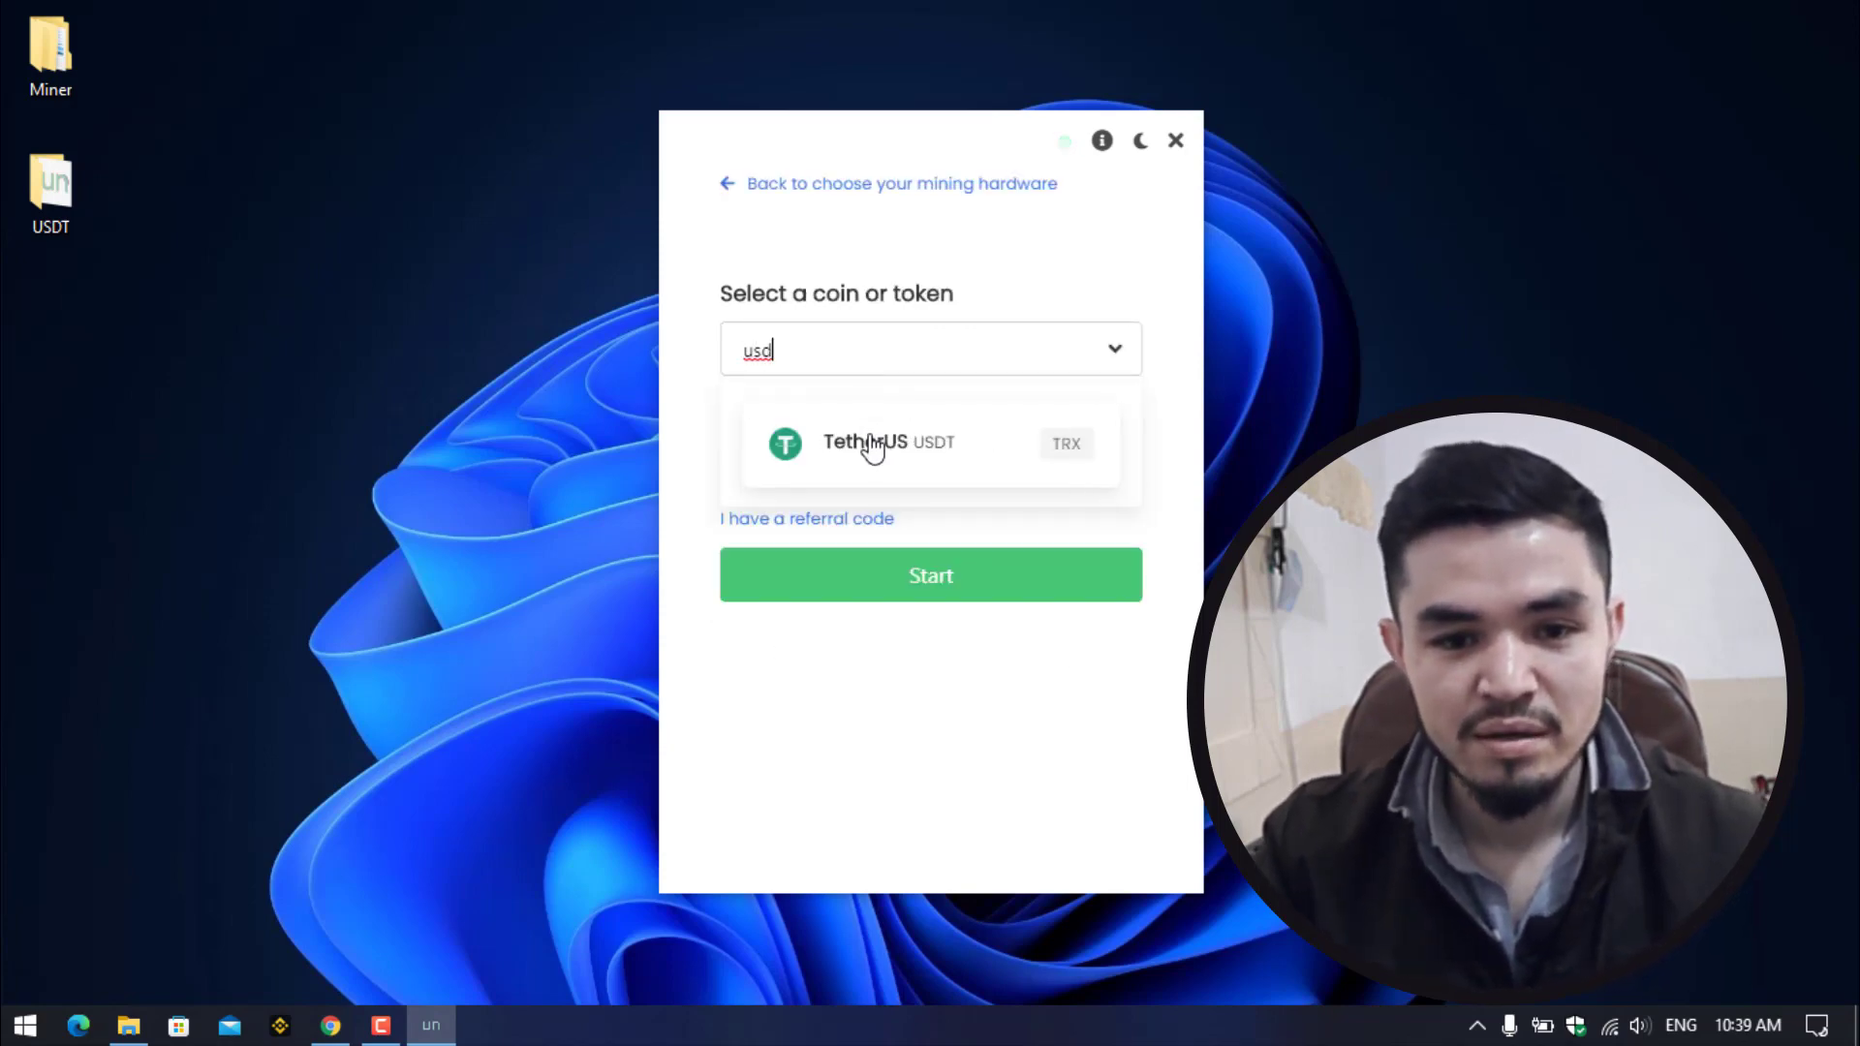
{"action": "left_click", "coordinate": [872, 444]}
{"action": "double_click", "coordinate": [890, 455]}
{"action": "key", "text": "BackSpace"}
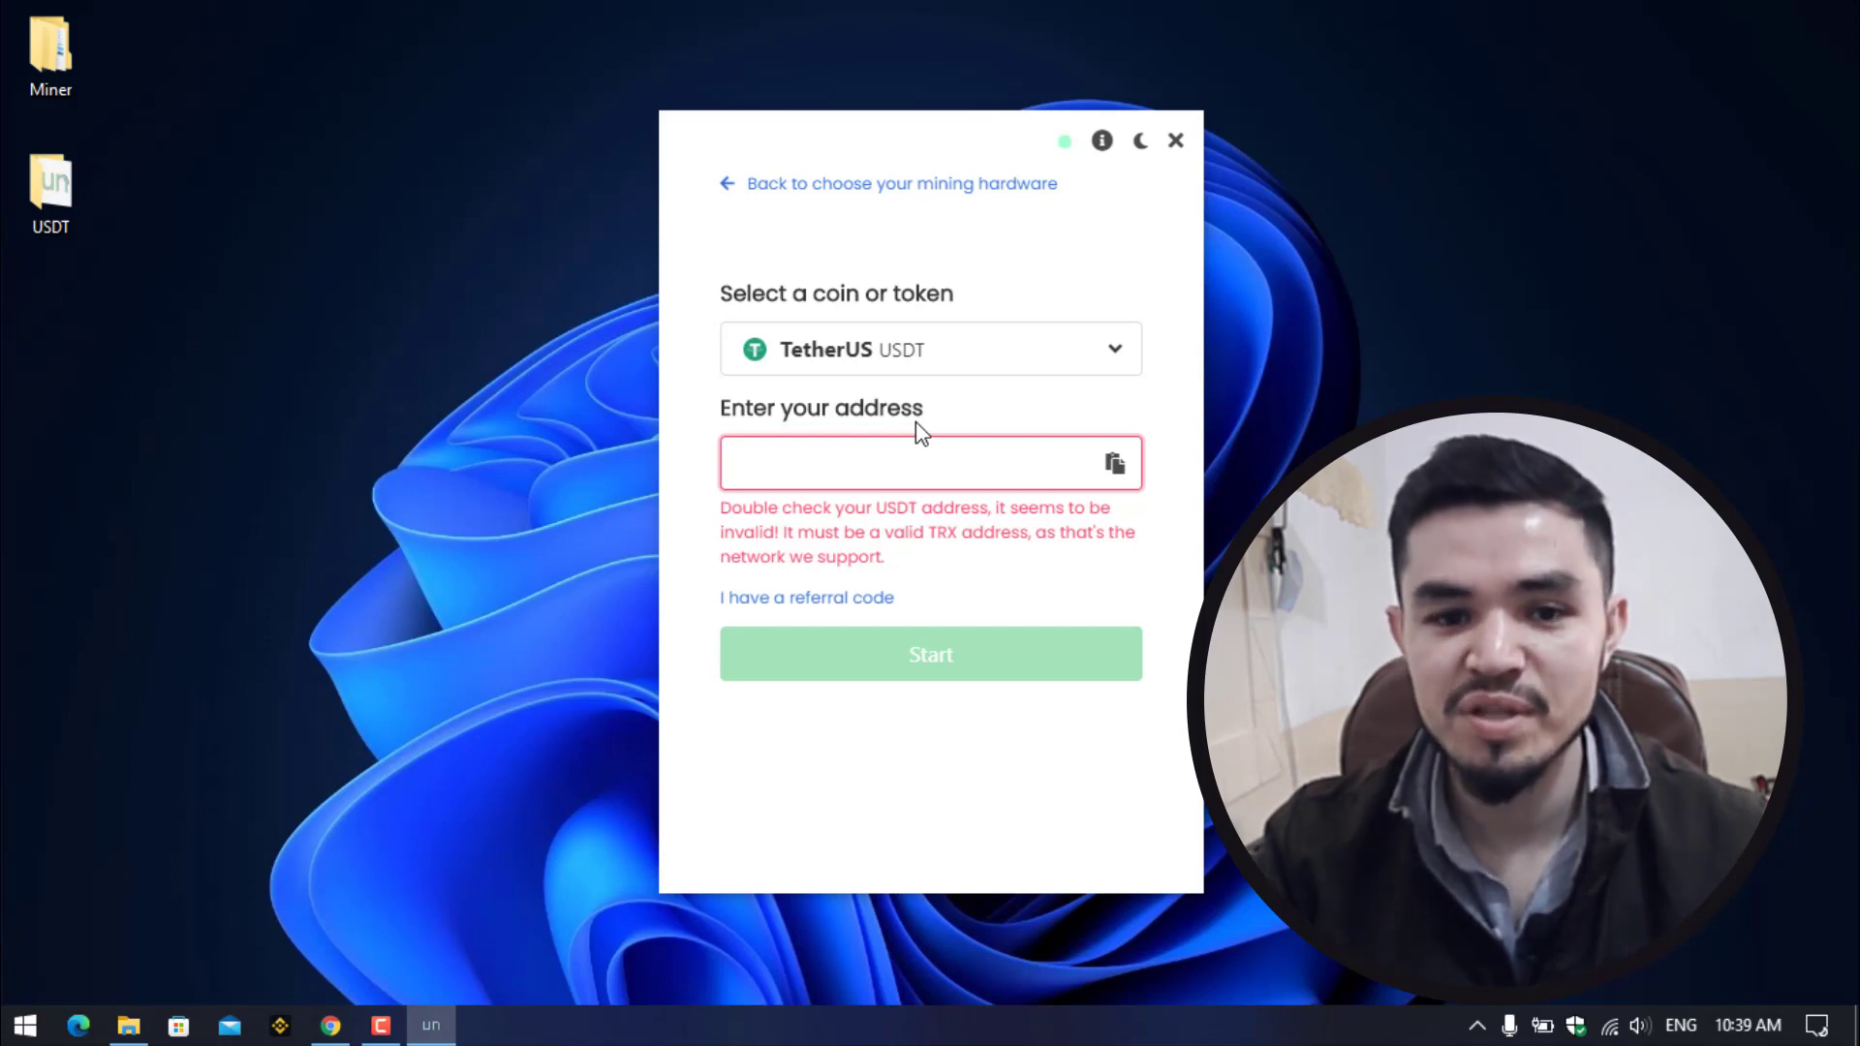
Copy the USDT deposit address from the Binance Deposit tab, then minimize Chrome
{"action": "left_click", "coordinate": [330, 1025]}
{"action": "left_click", "coordinate": [756, 27]}
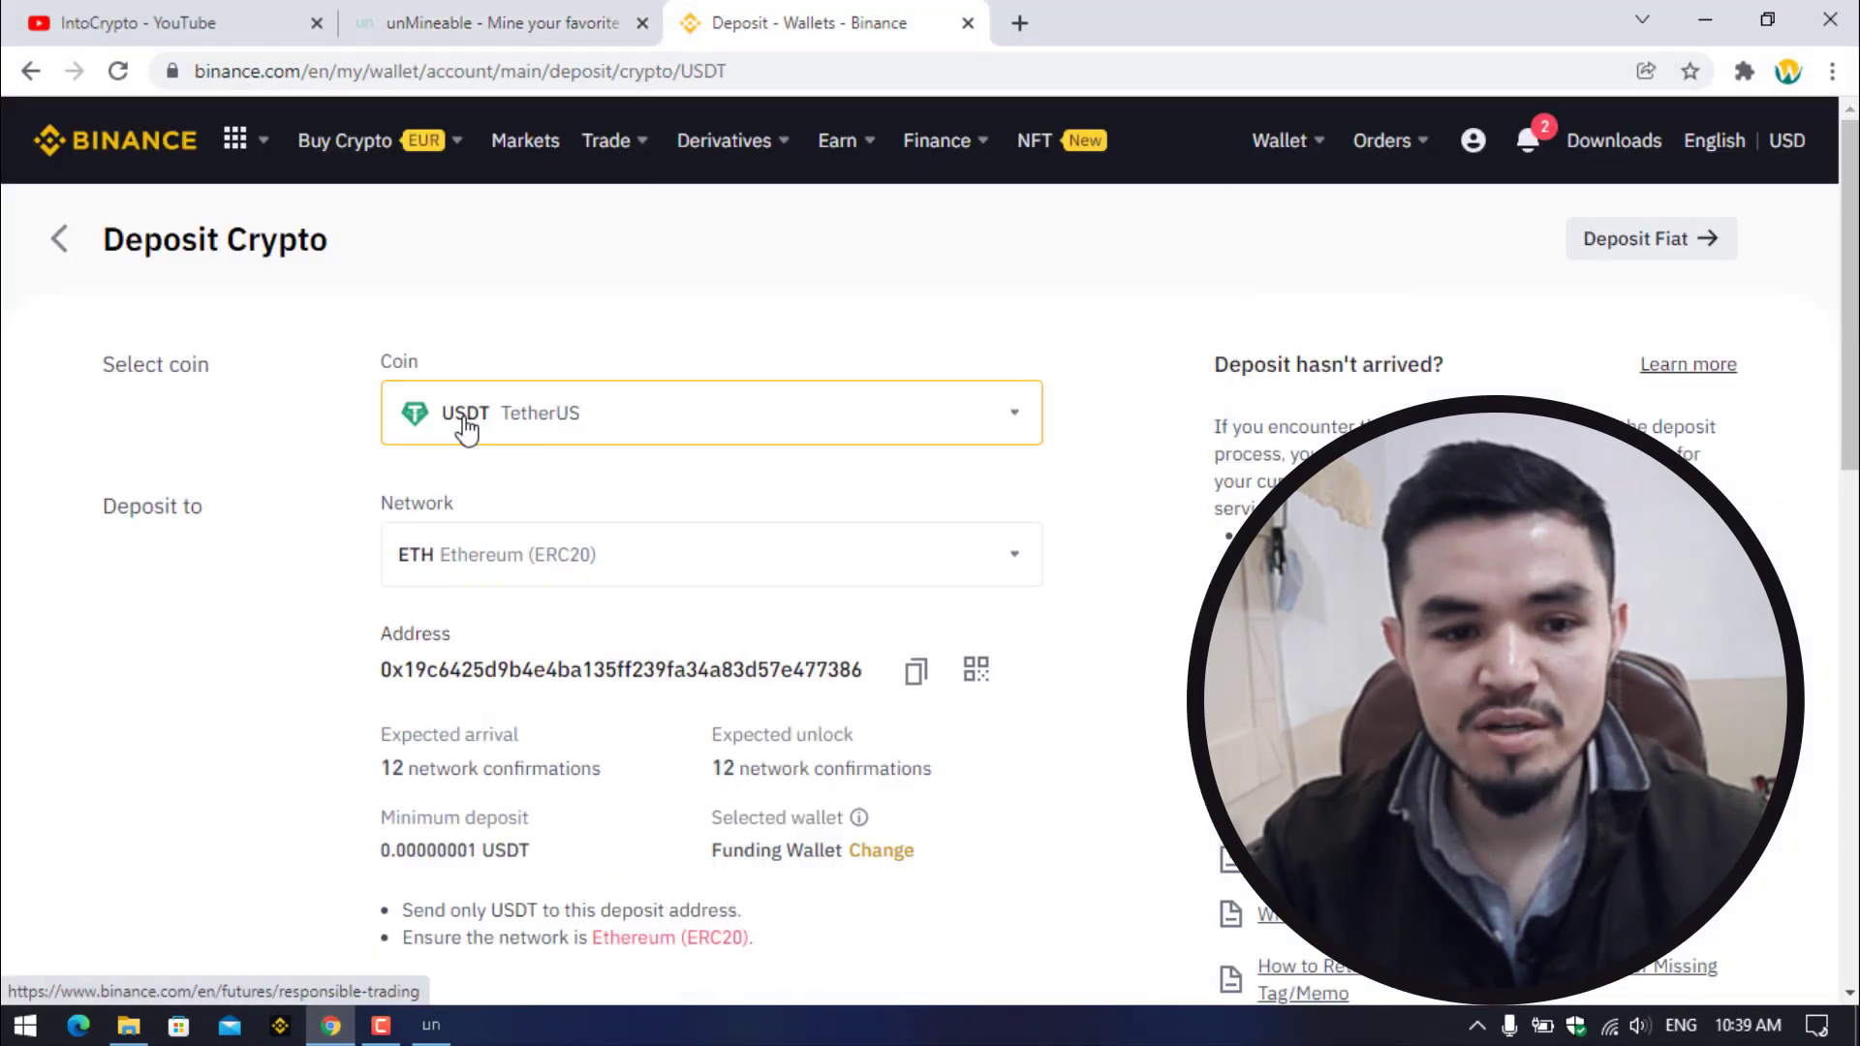
{"action": "mouse_move", "coordinate": [1338, 122]}
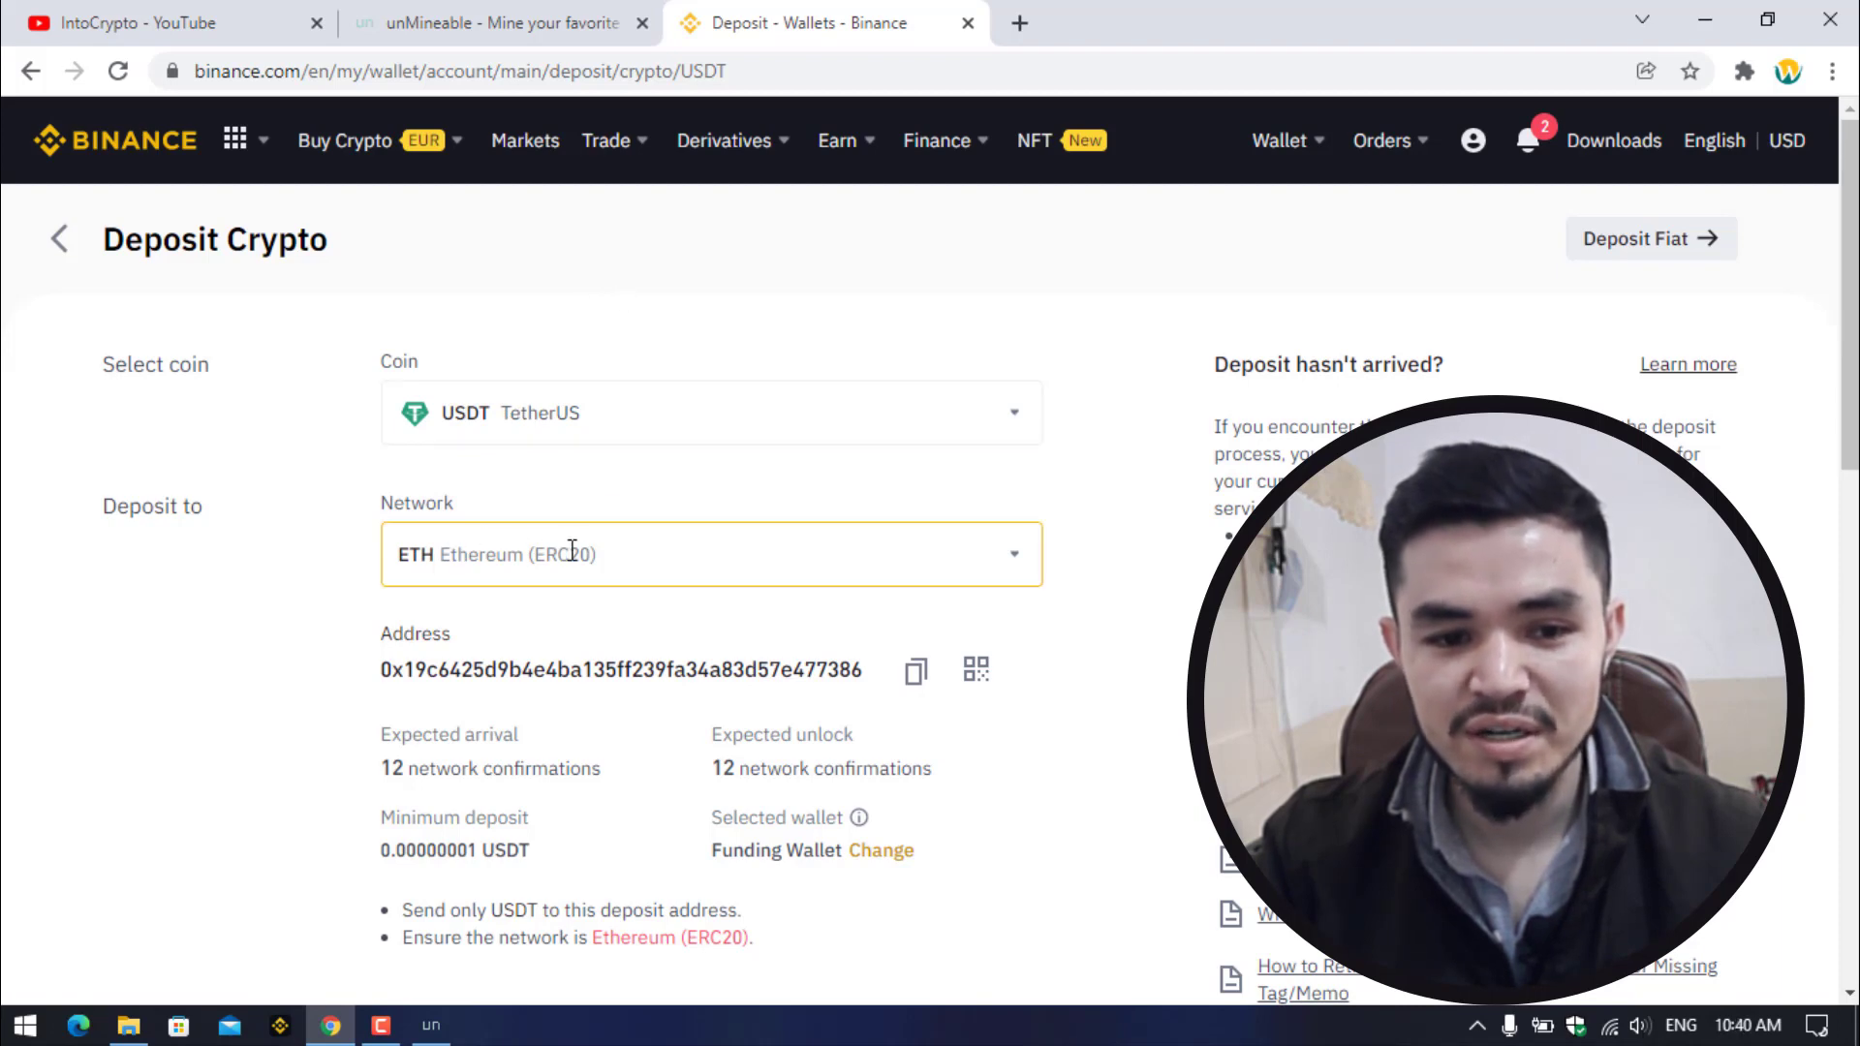
{"action": "left_click", "coordinate": [916, 670]}
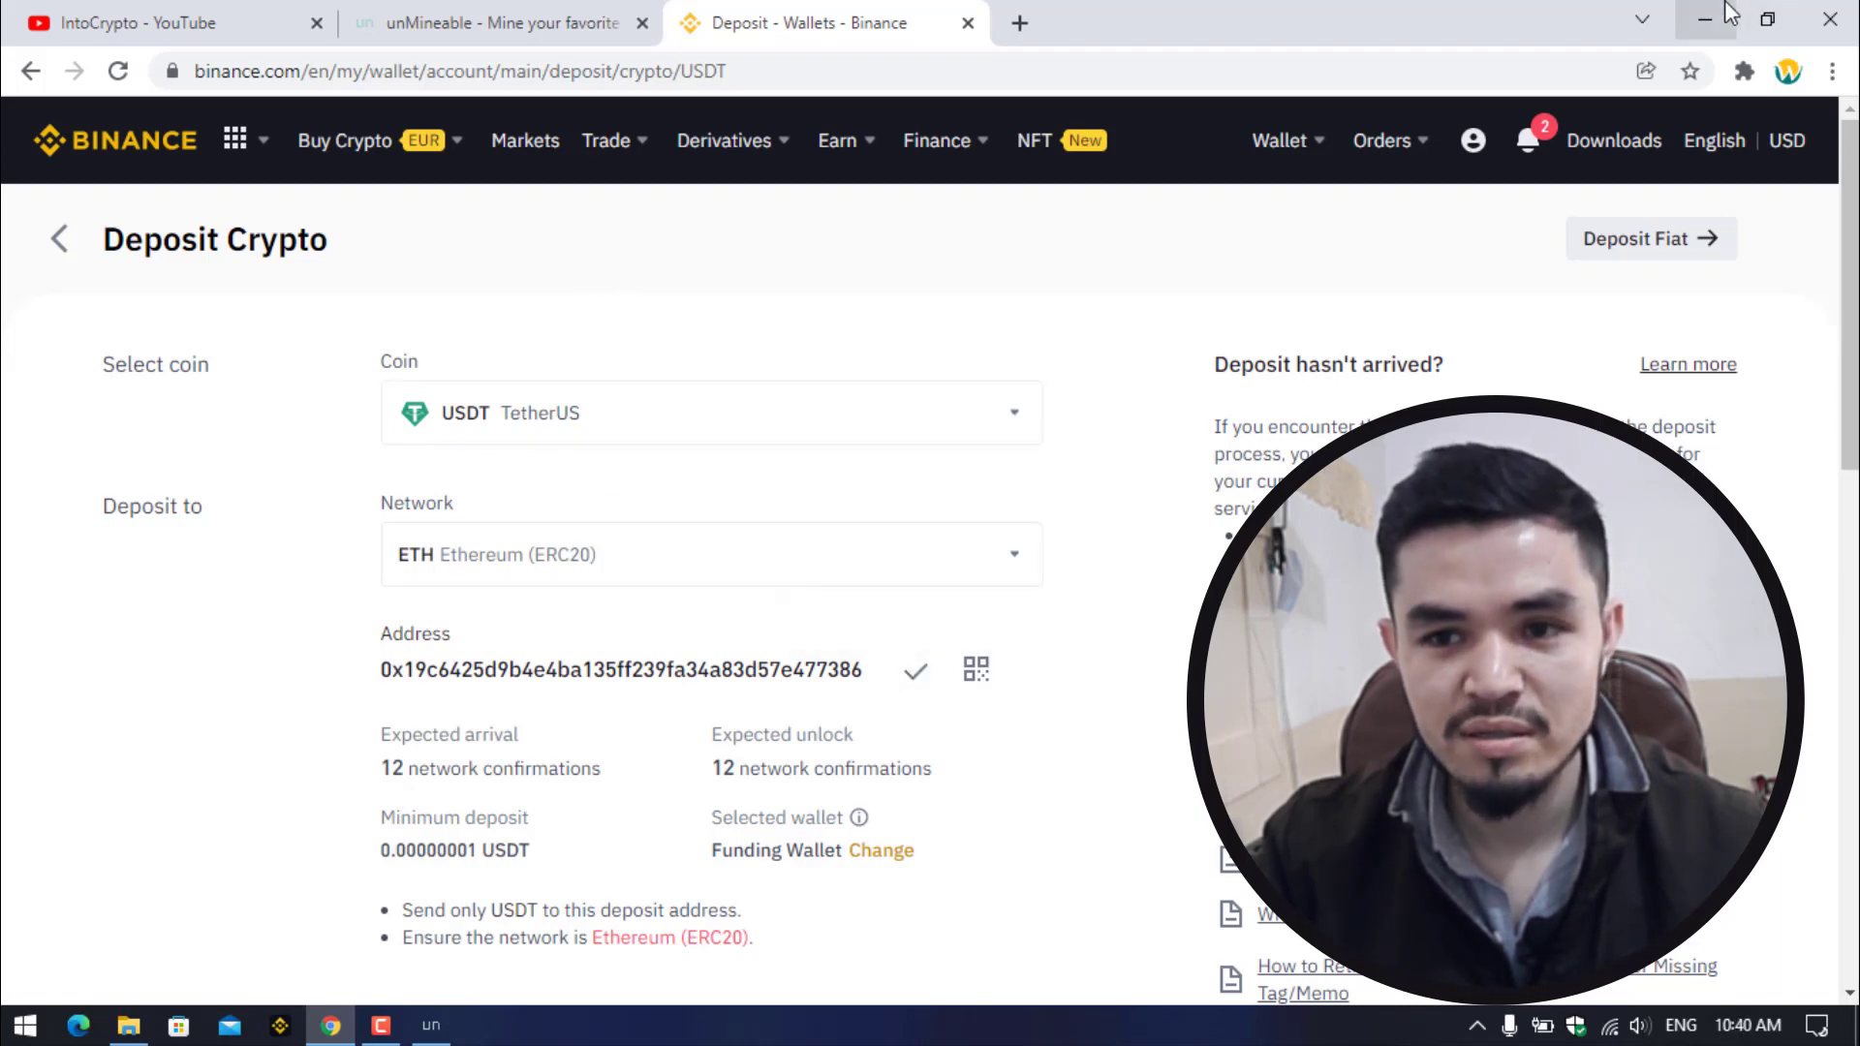
{"action": "left_click", "coordinate": [1705, 19]}
Paste the Binance deposit address, reveal the referral code field, and start mining USDT
{"action": "key", "text": "ctrl+v"}
{"action": "left_click", "coordinate": [884, 597]}
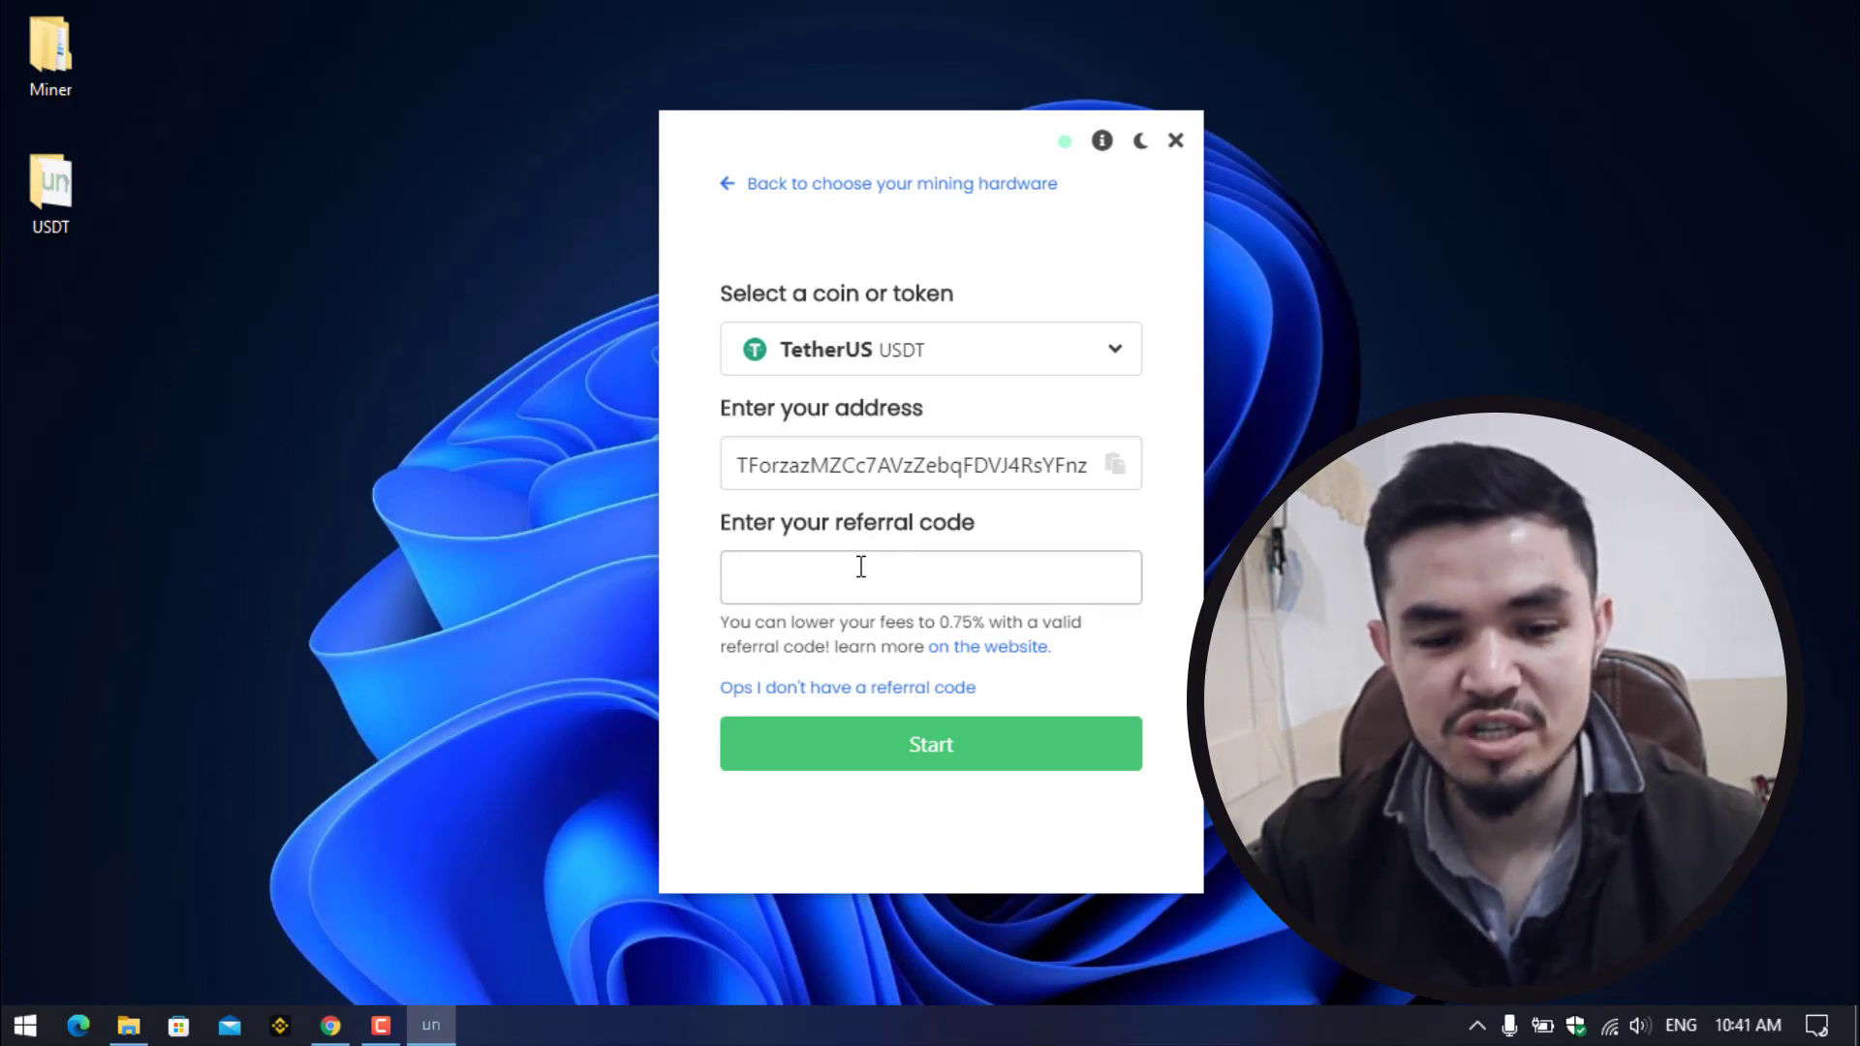
{"action": "left_click", "coordinate": [899, 758]}
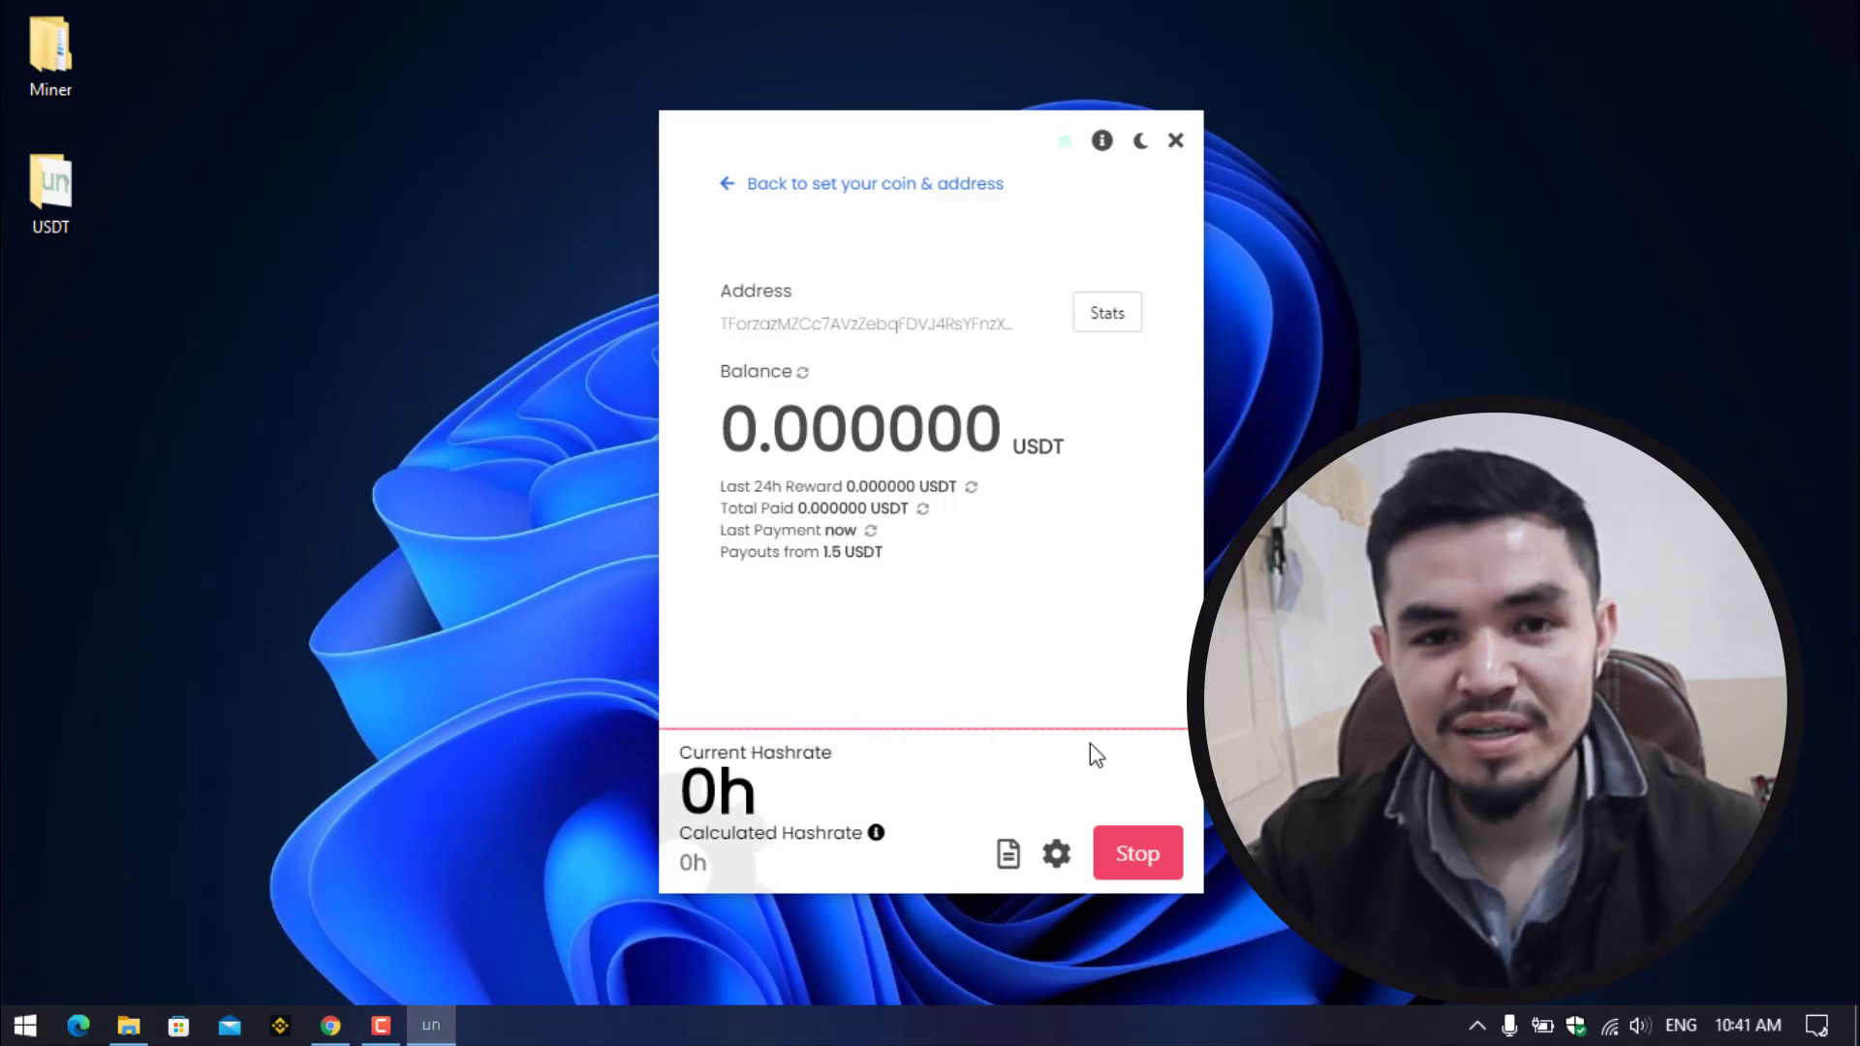
Keep High mining intensity in Advanced settings and Save & Restart, reaching about 607h hashrate
{"action": "left_click", "coordinate": [1055, 857]}
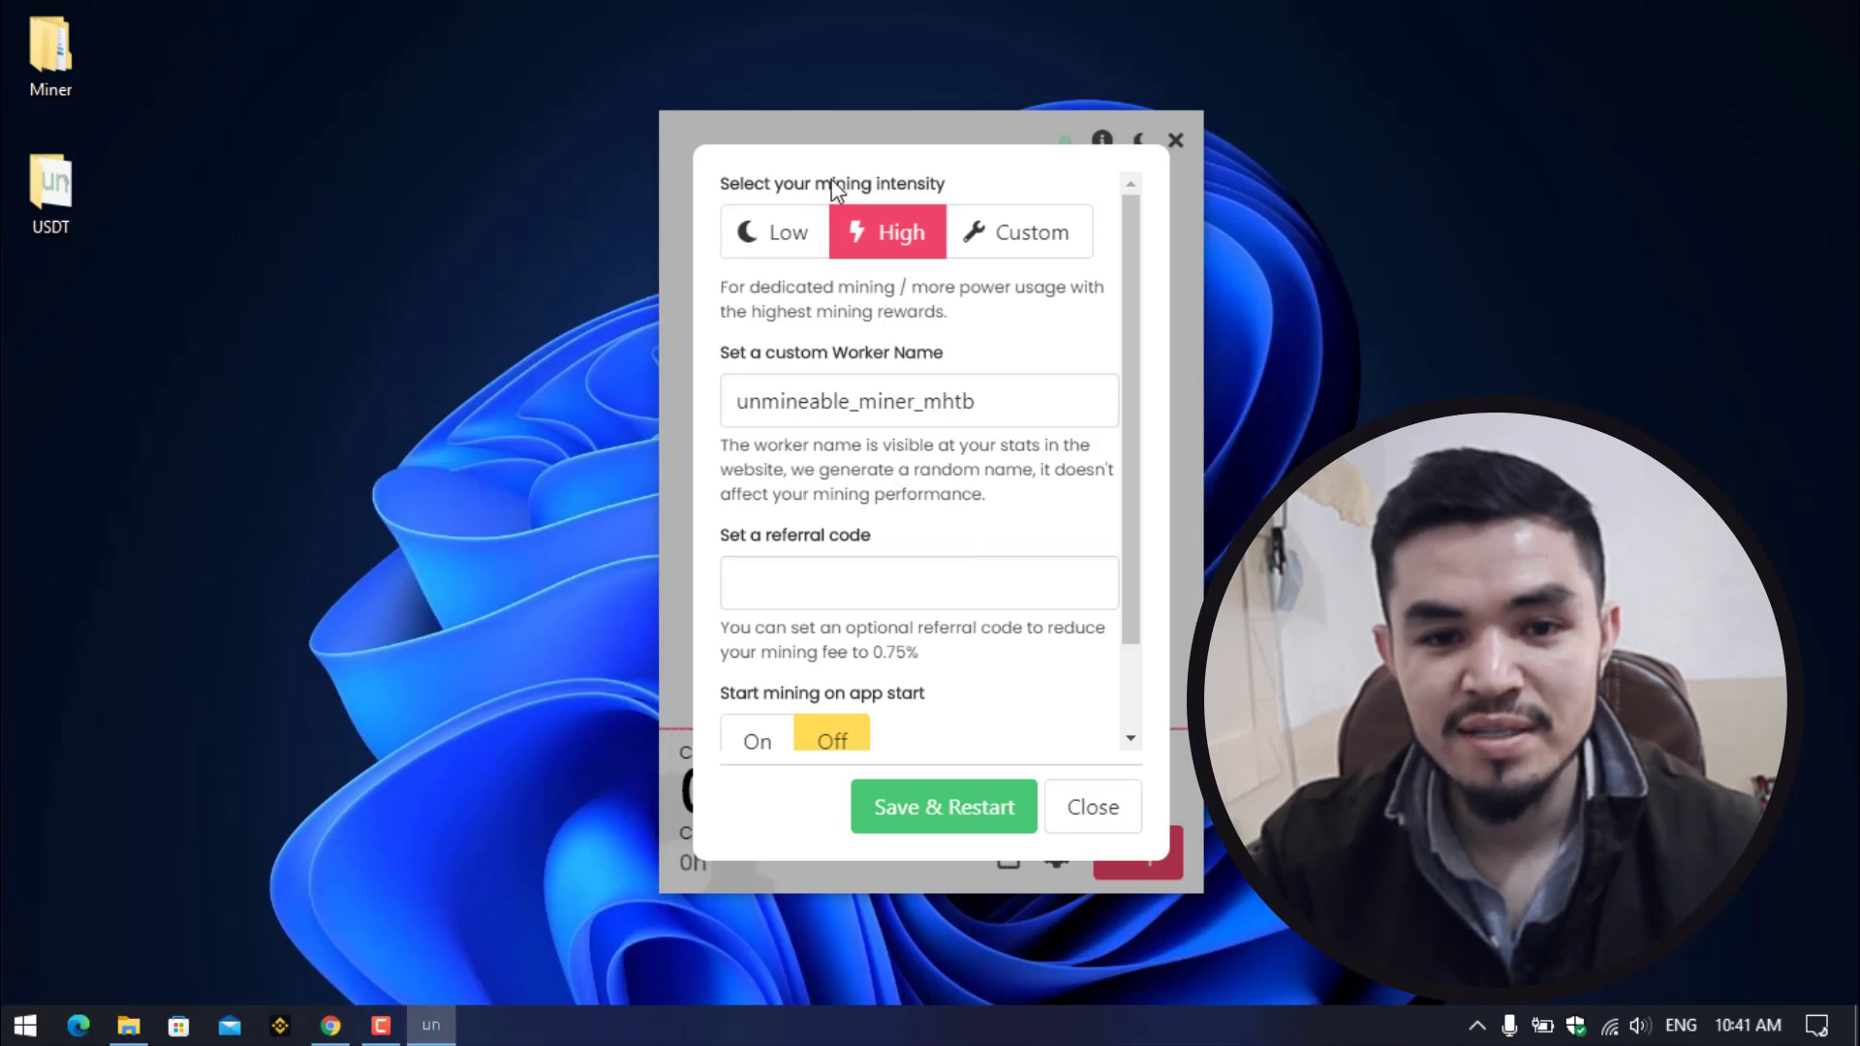
{"action": "left_click_drag", "start_coordinate": [835, 189], "coordinate": [936, 184]}
{"action": "left_click", "coordinate": [899, 242]}
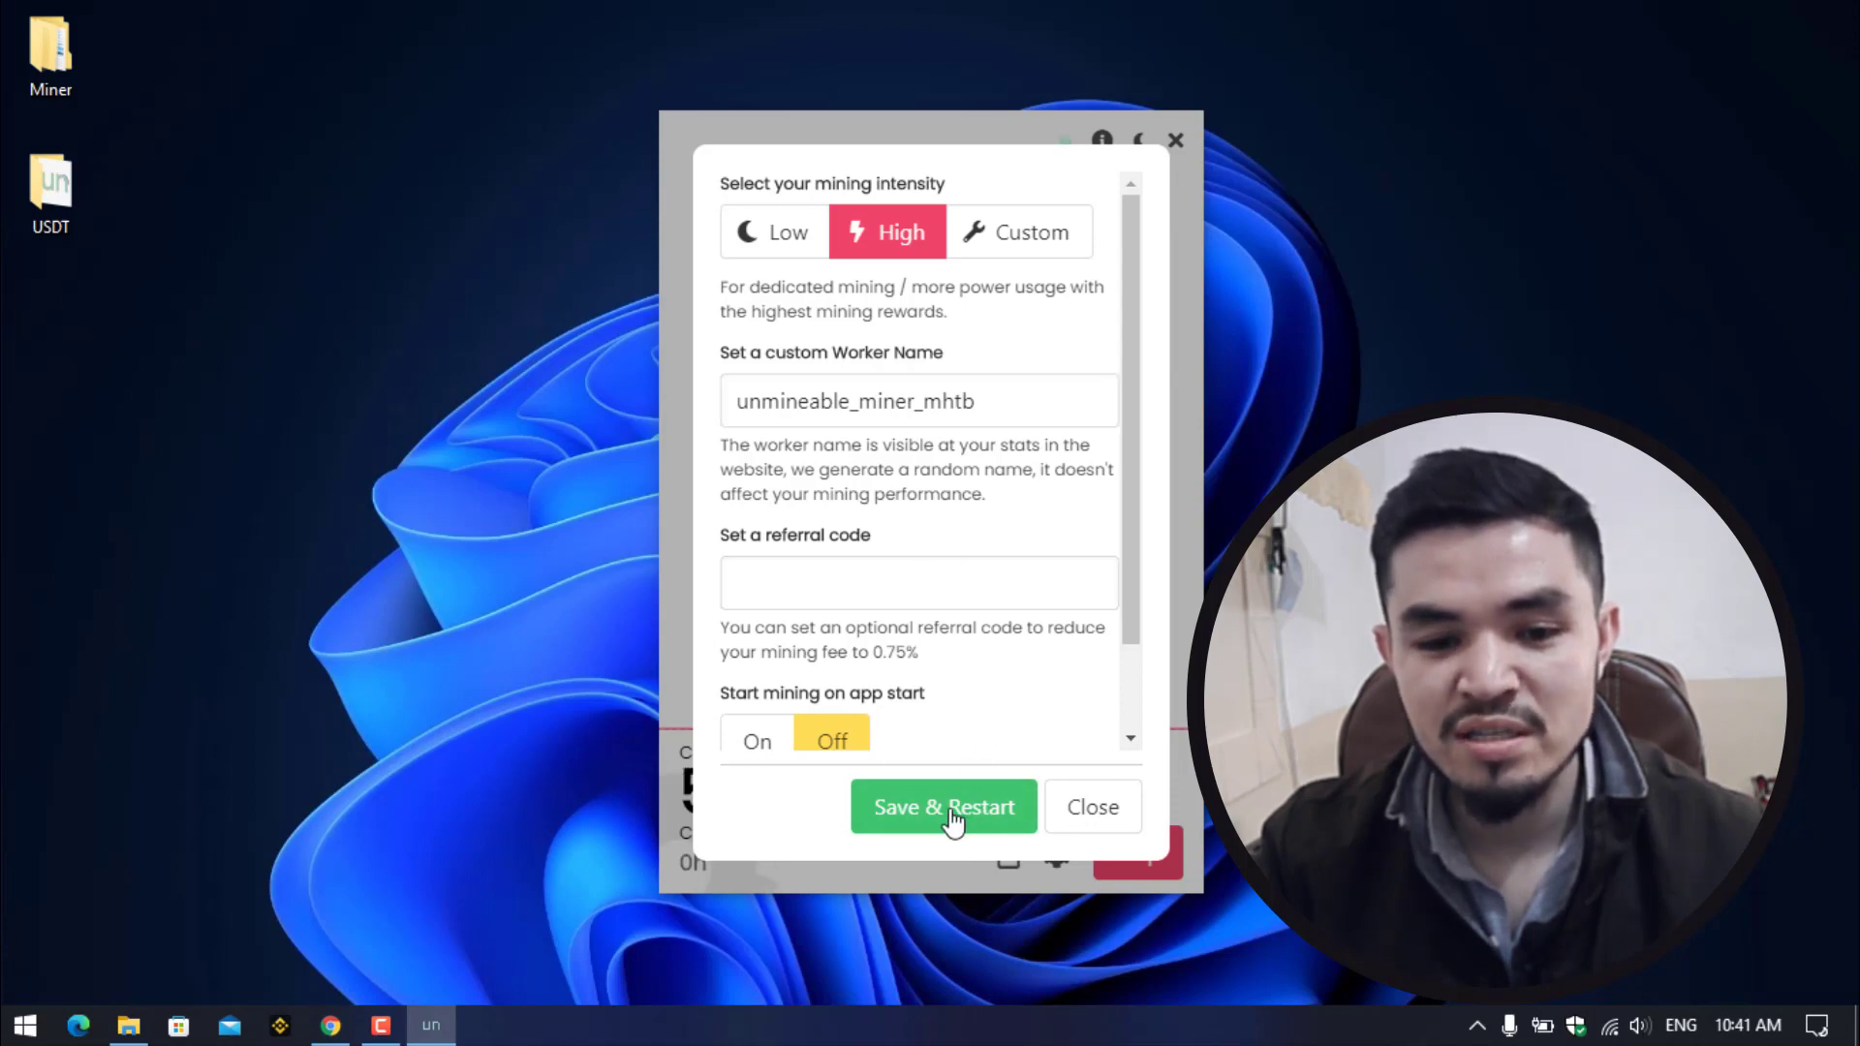
{"action": "left_click", "coordinate": [1091, 819]}
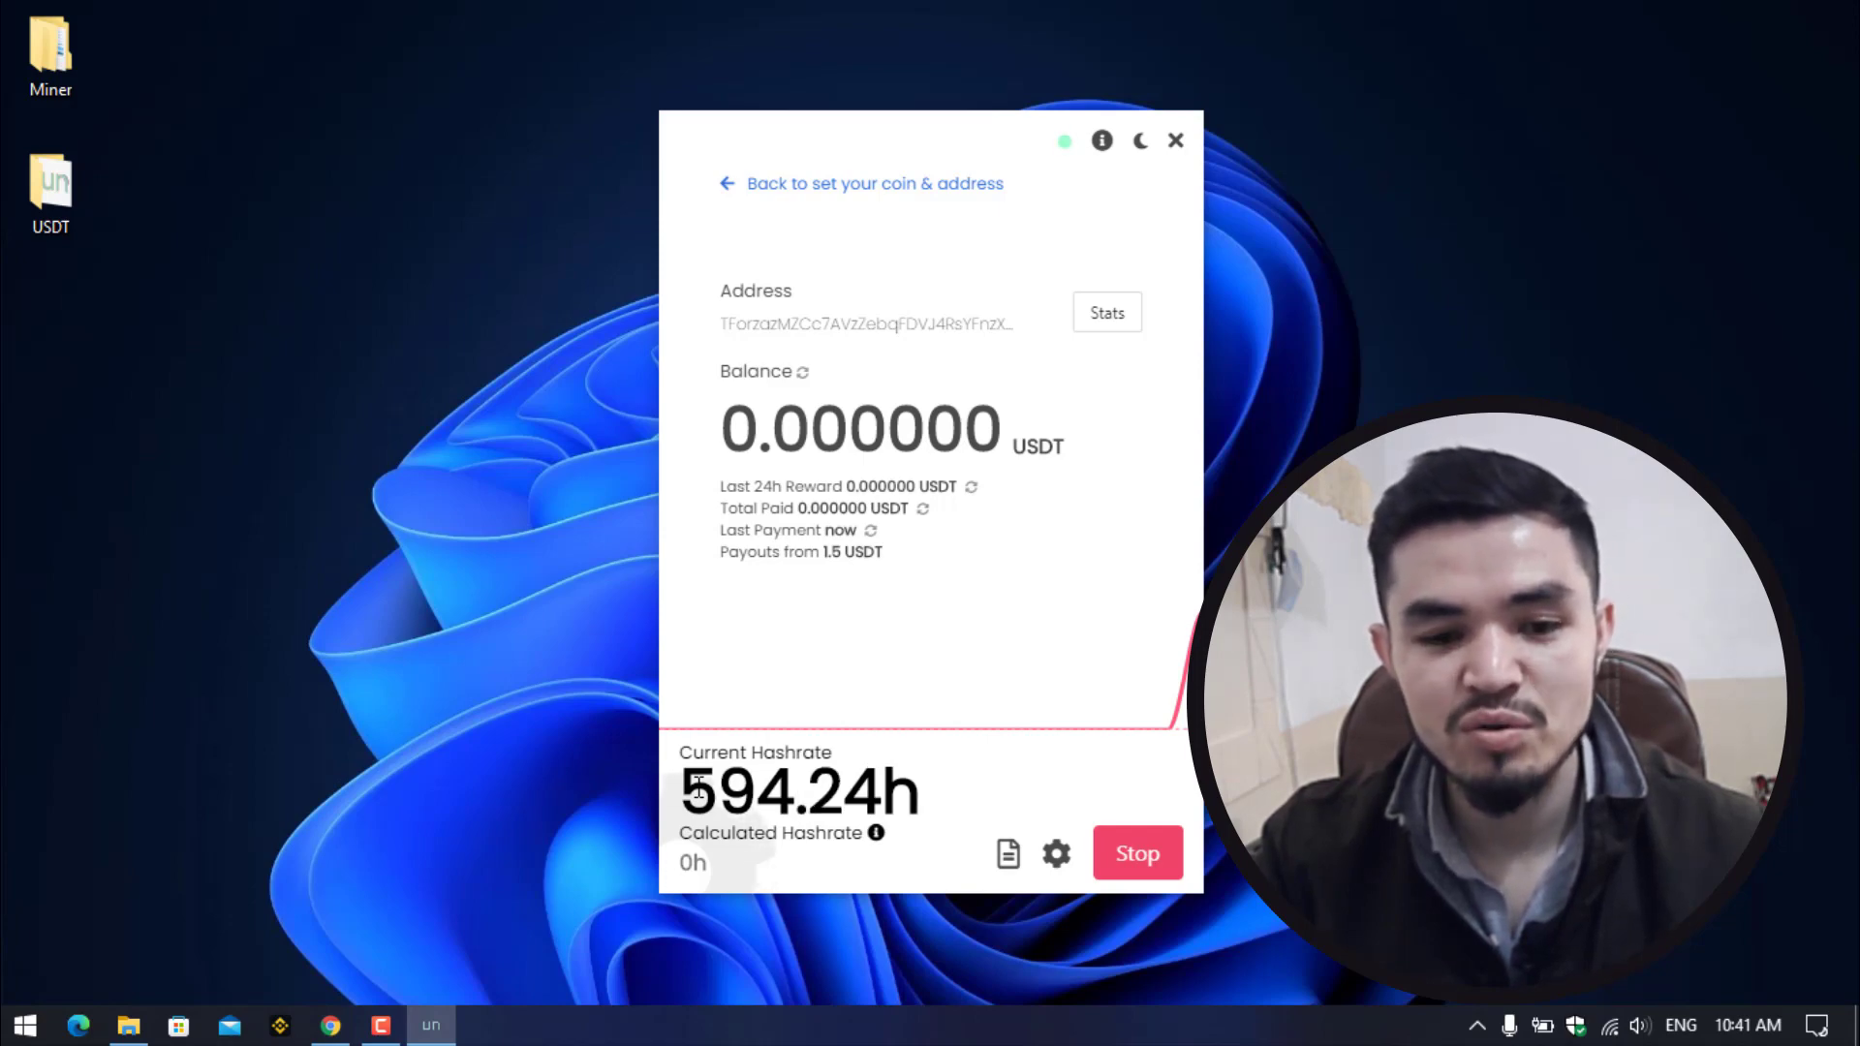
{"action": "mouse_move", "coordinate": [811, 648]}
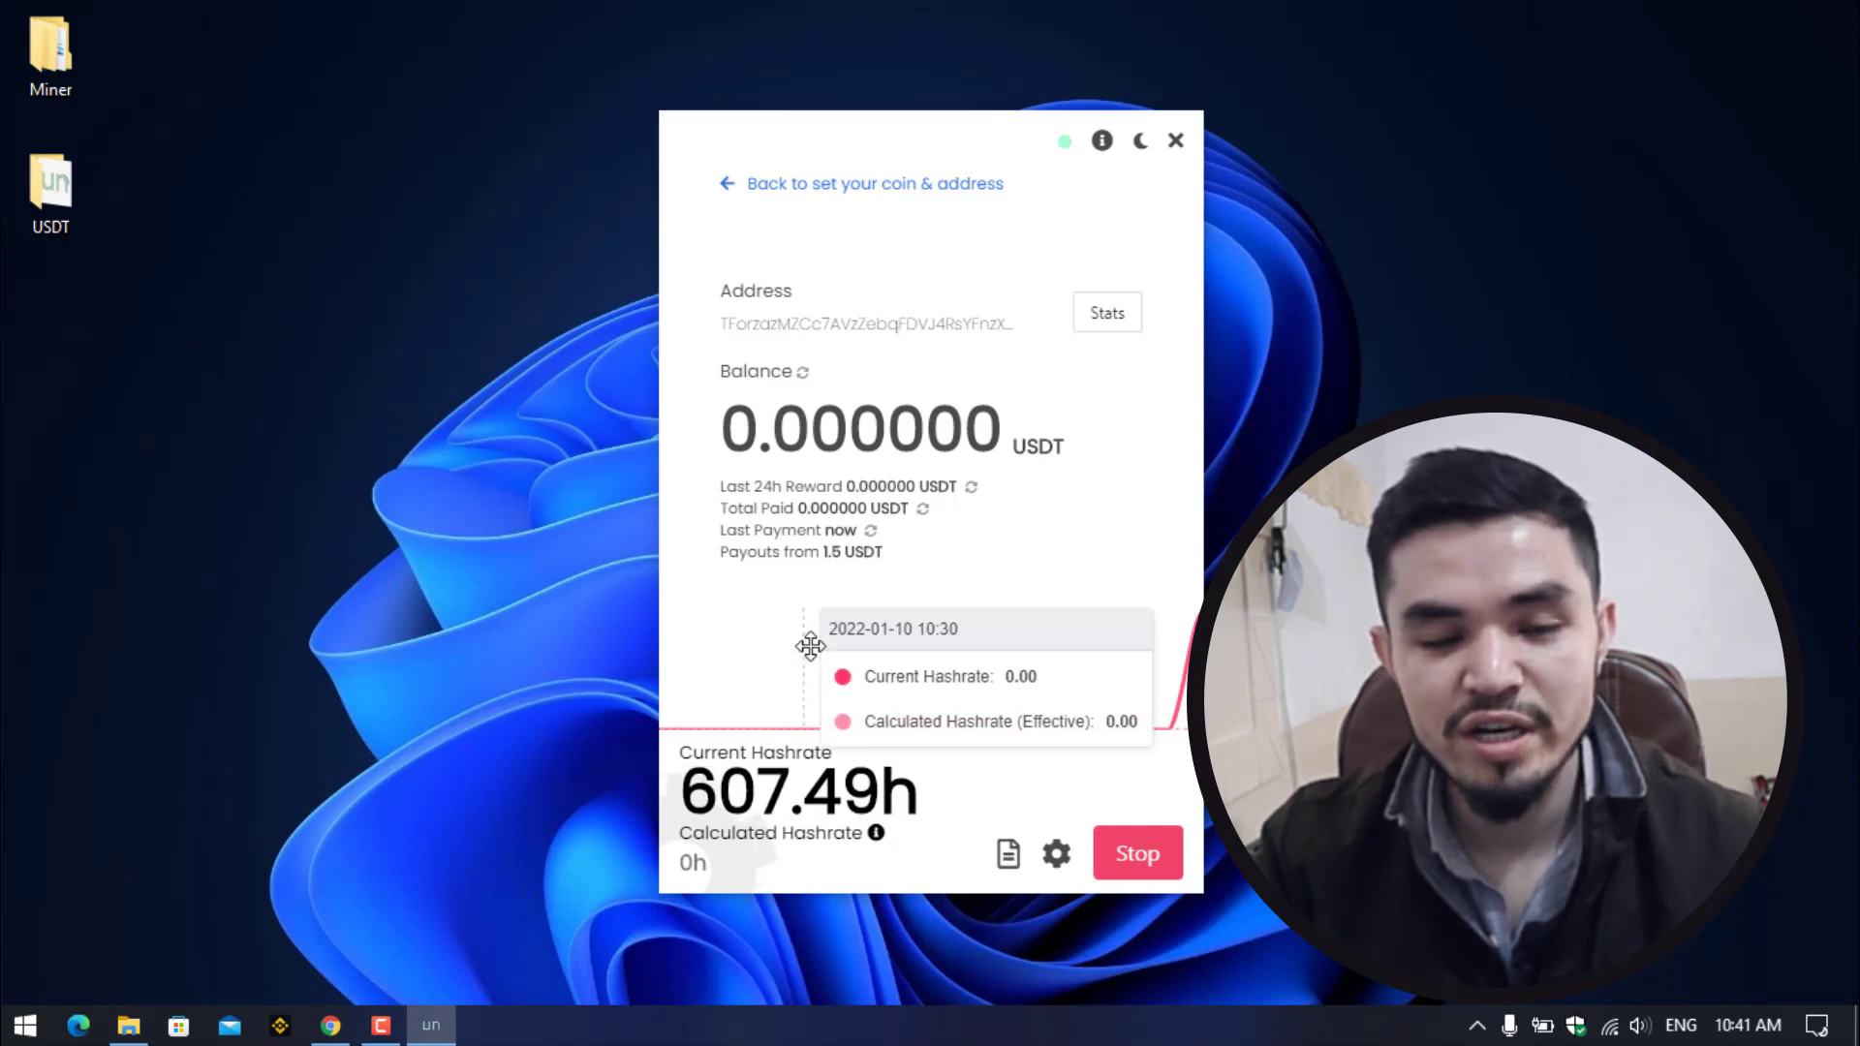
Enable 12-hour auto pay on the USDT stats page and view the Referral Code tab
{"action": "left_click", "coordinate": [1099, 327]}
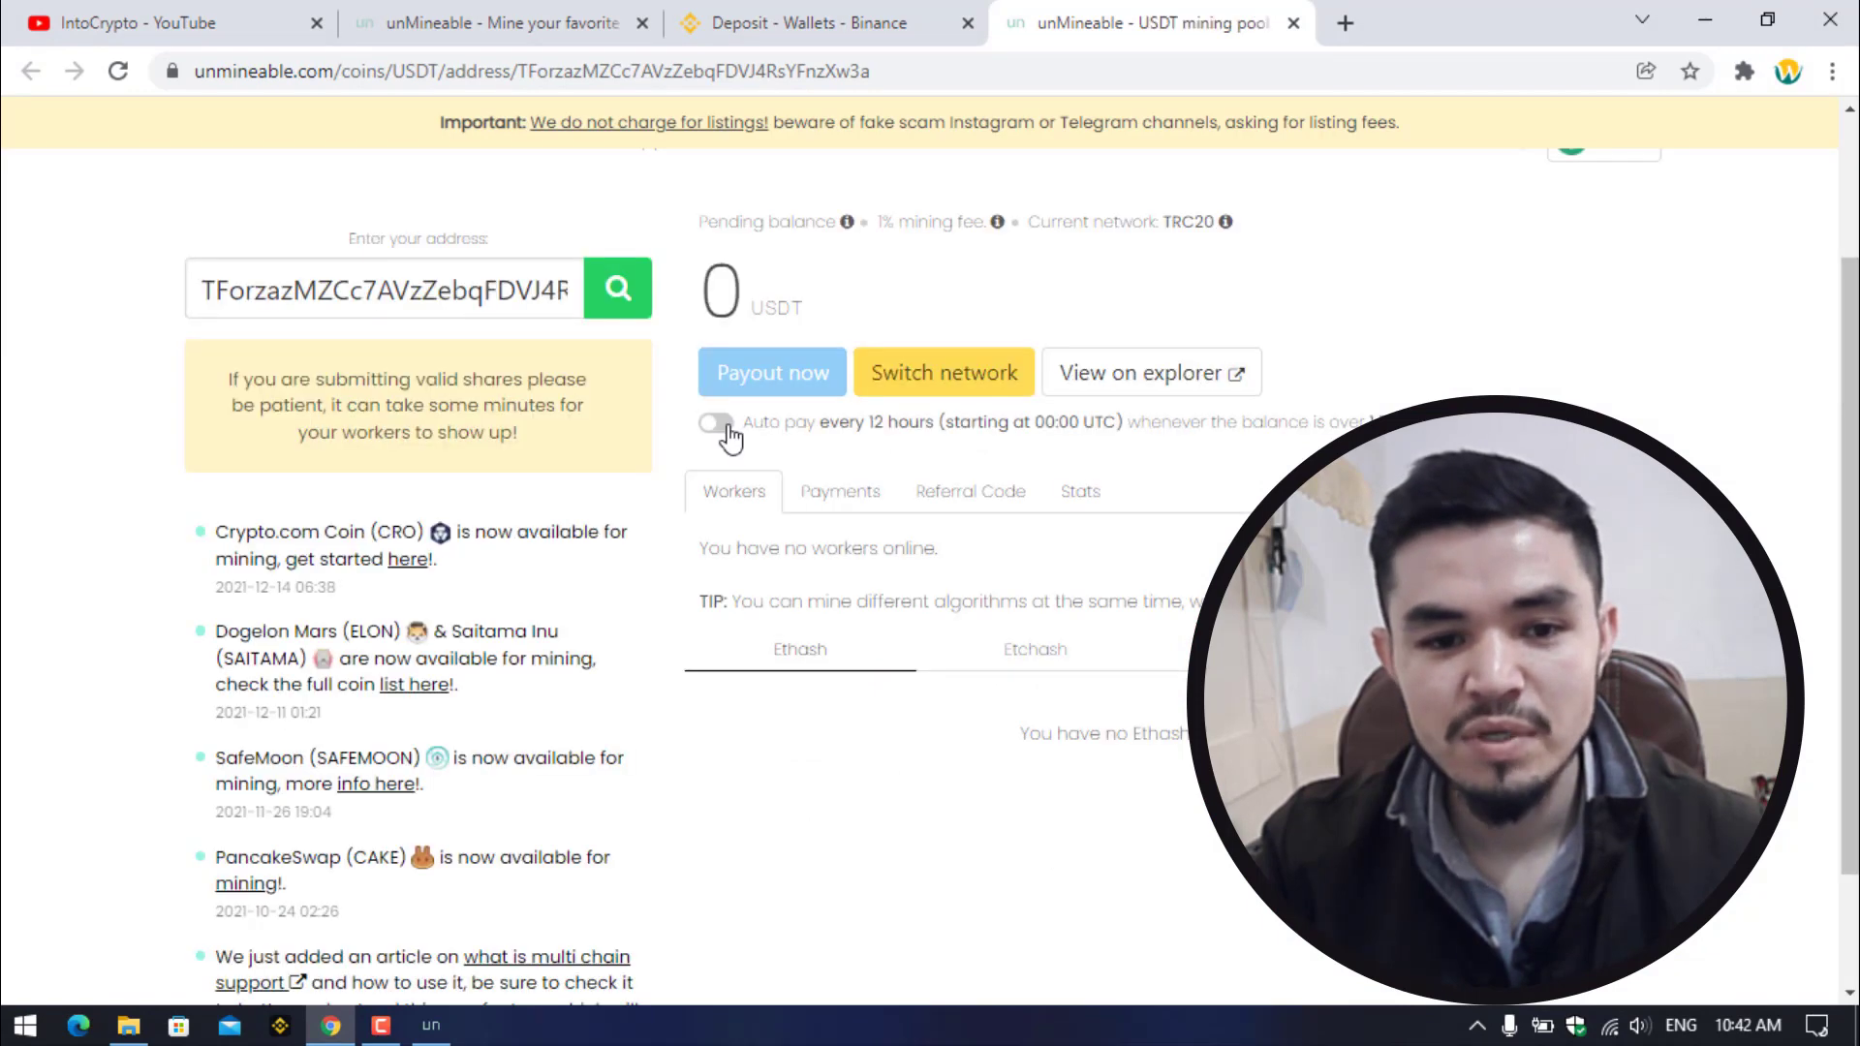
{"action": "left_click", "coordinate": [725, 424]}
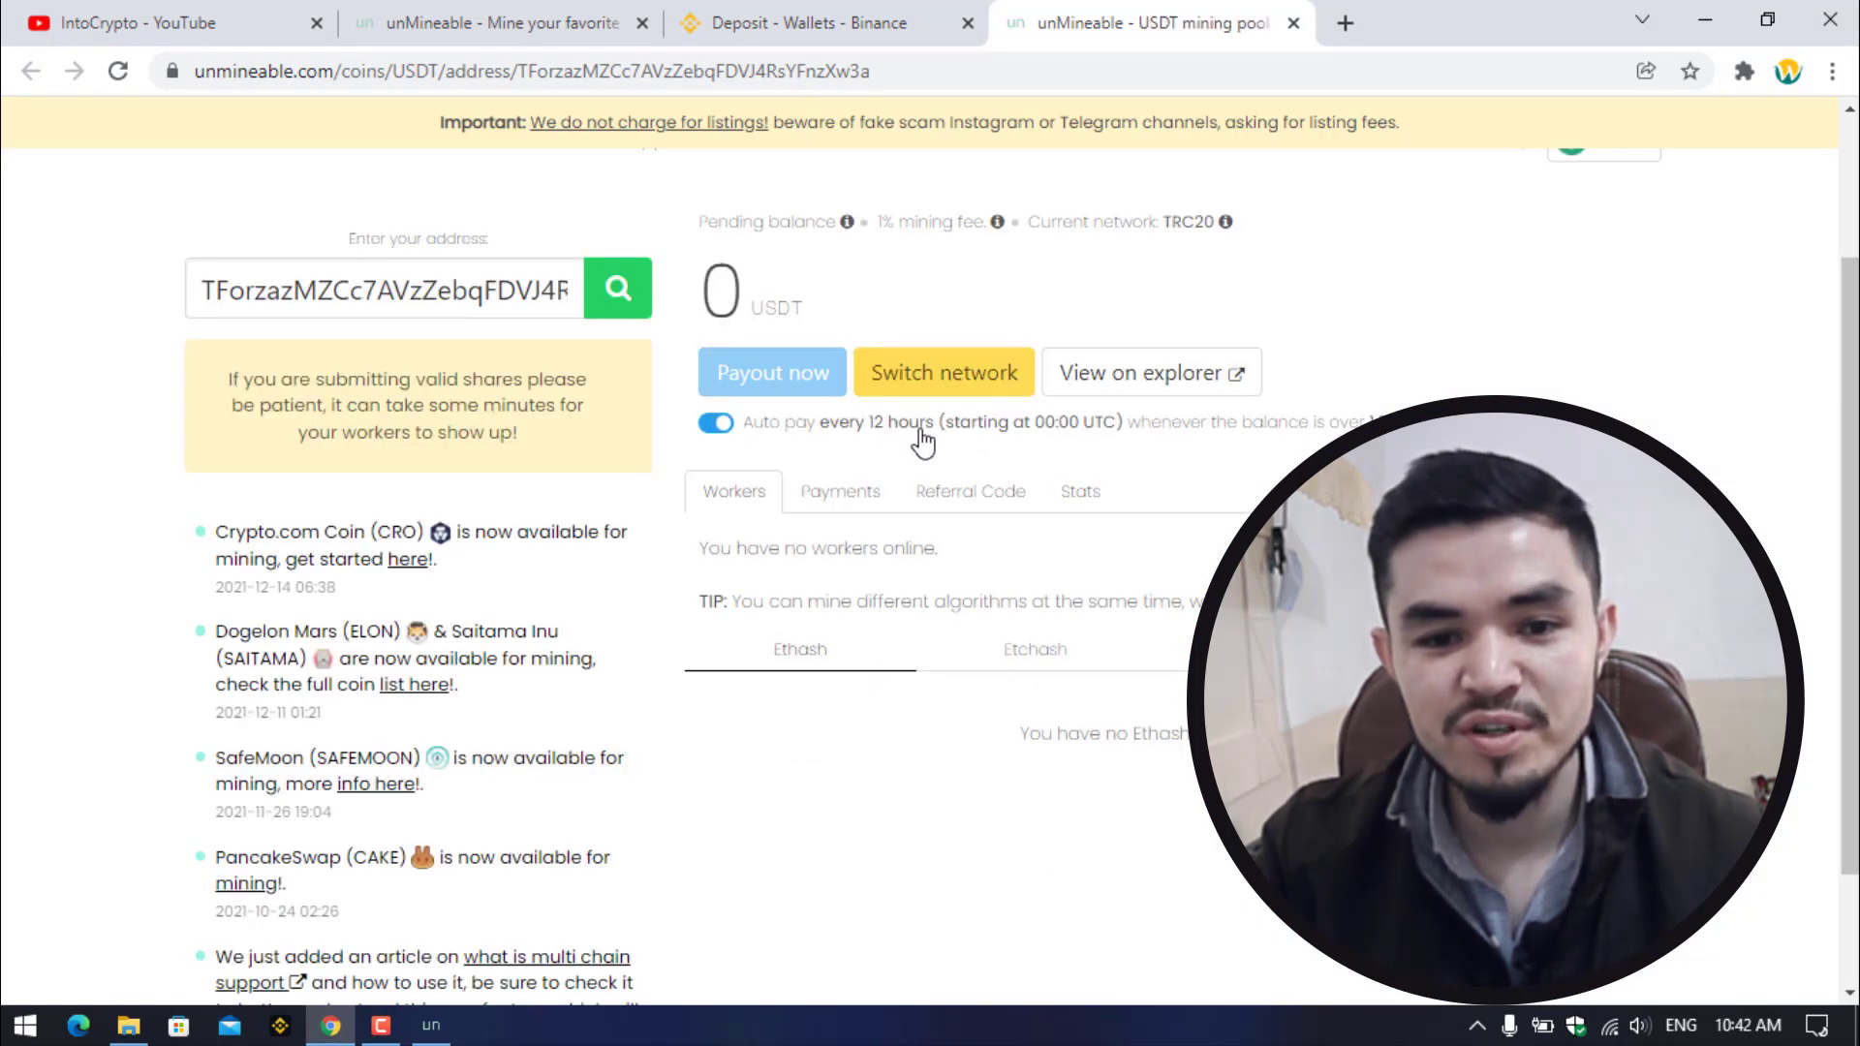
{"action": "left_click", "coordinate": [950, 492]}
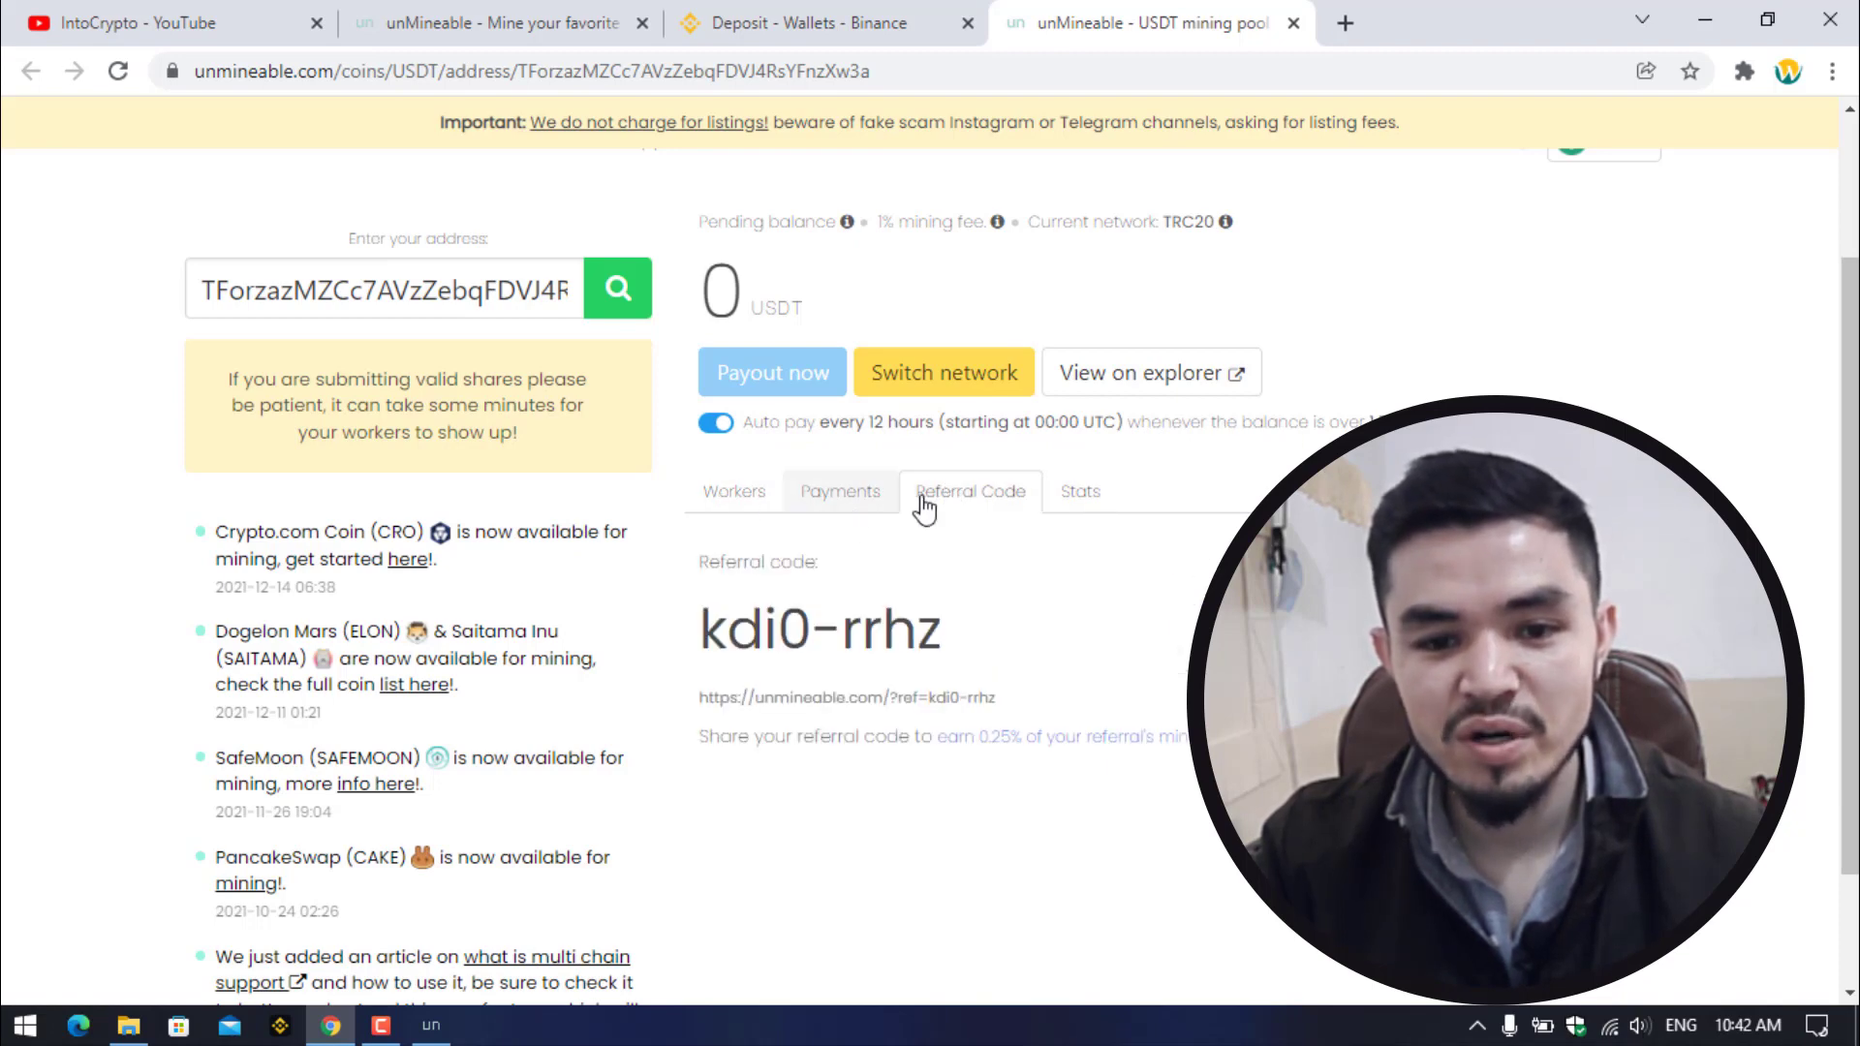
{"action": "scroll", "coordinate": [969, 571], "scroll_direction": "down", "scroll_amount": 2}
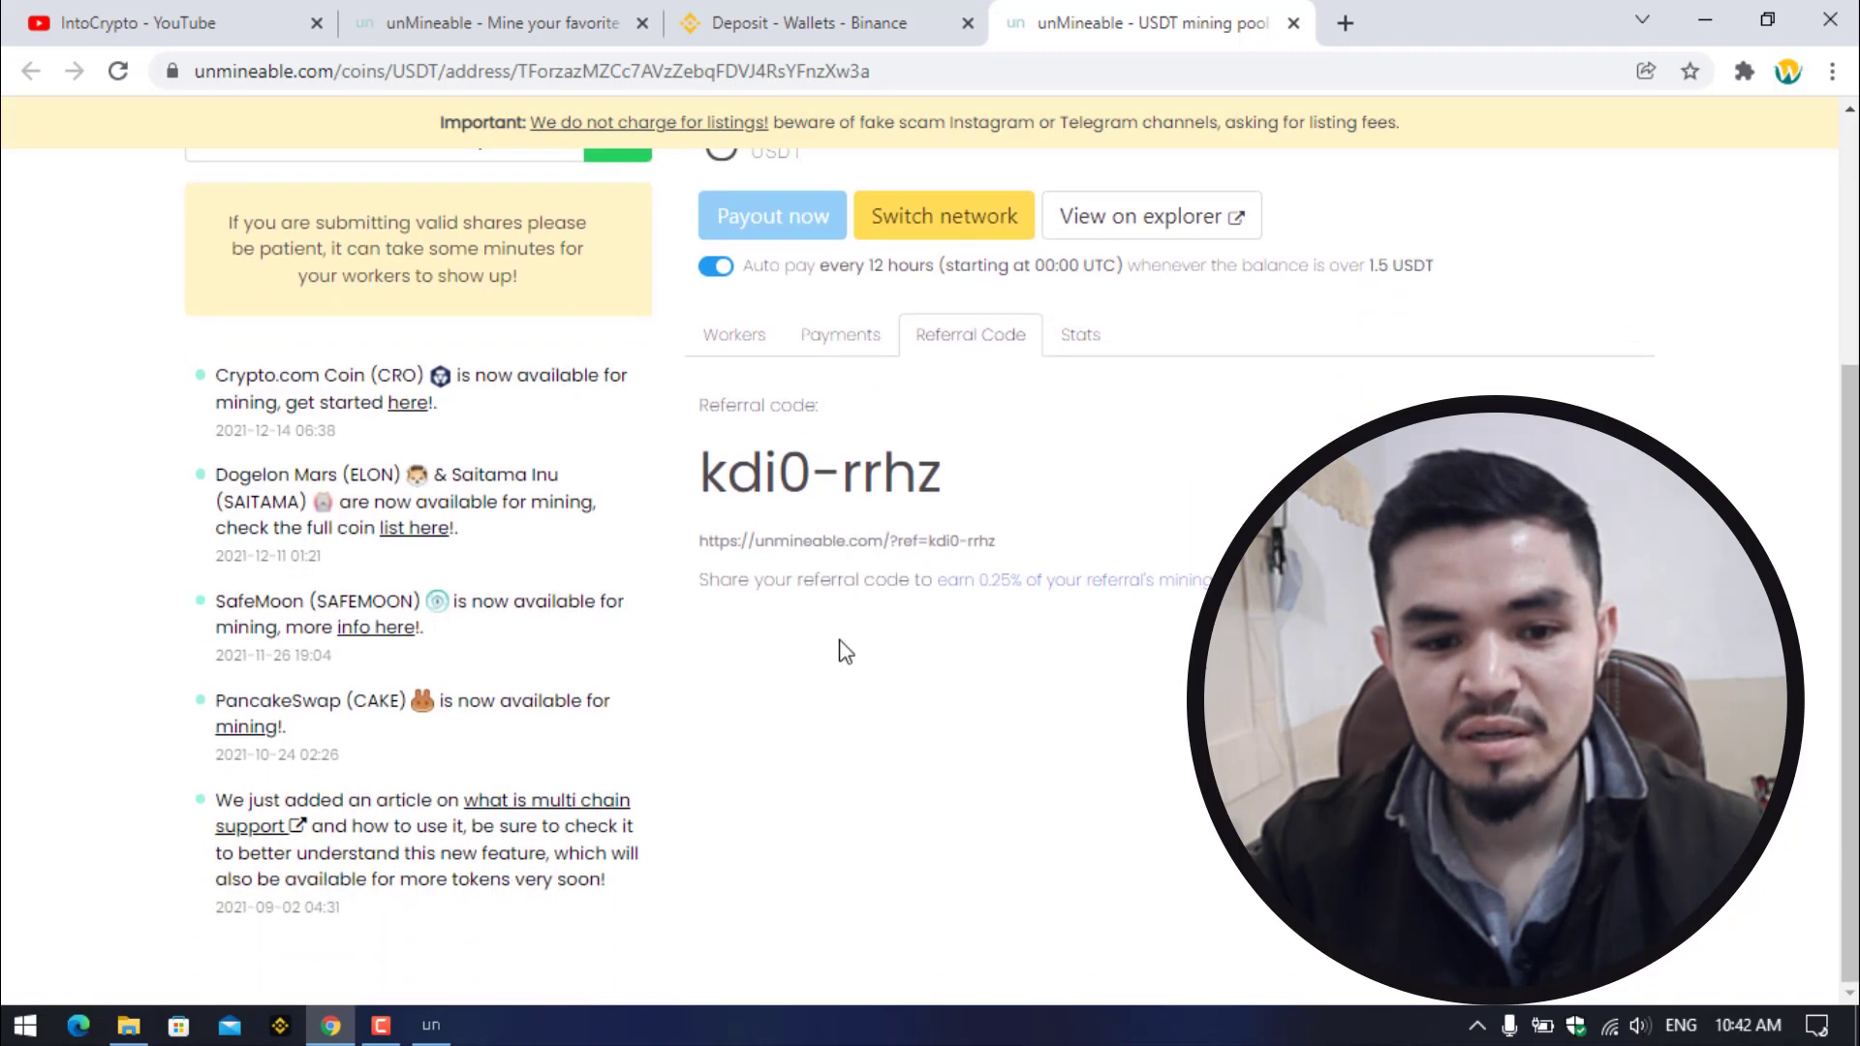
{"action": "left_click_drag", "start_coordinate": [697, 585], "coordinate": [1260, 582]}
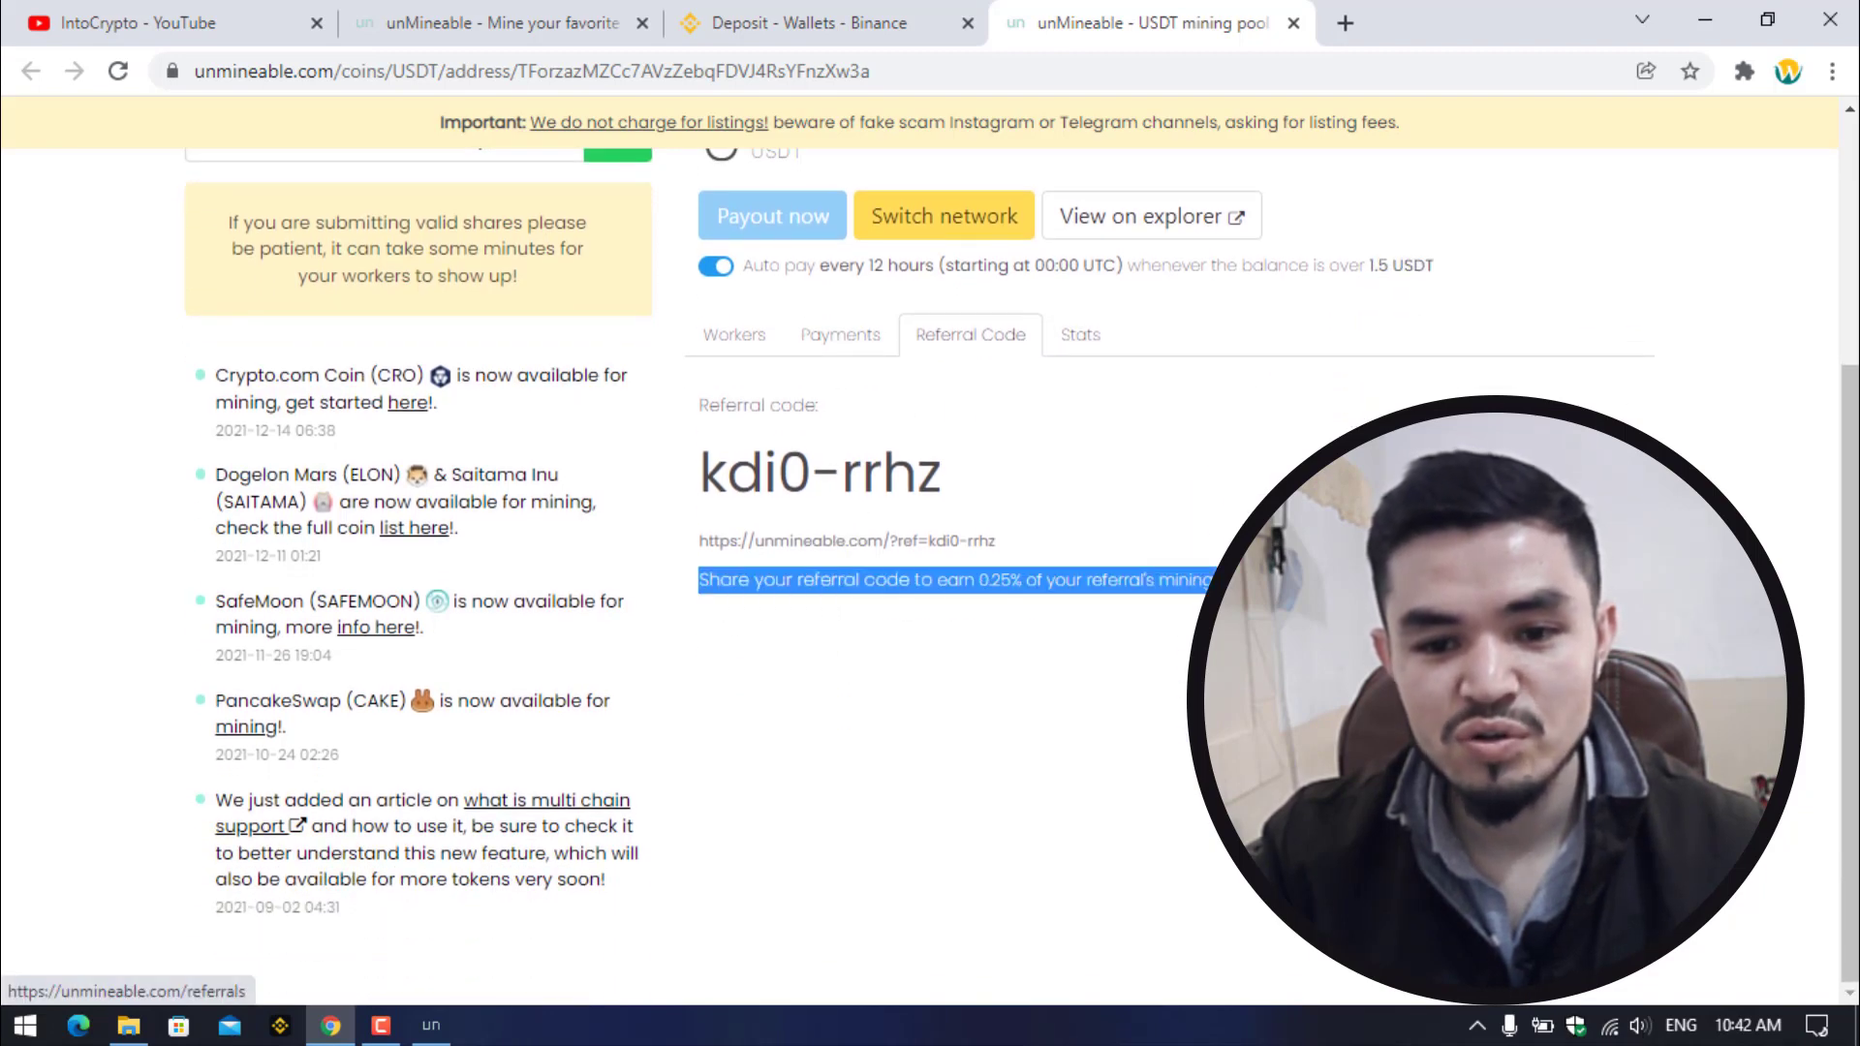